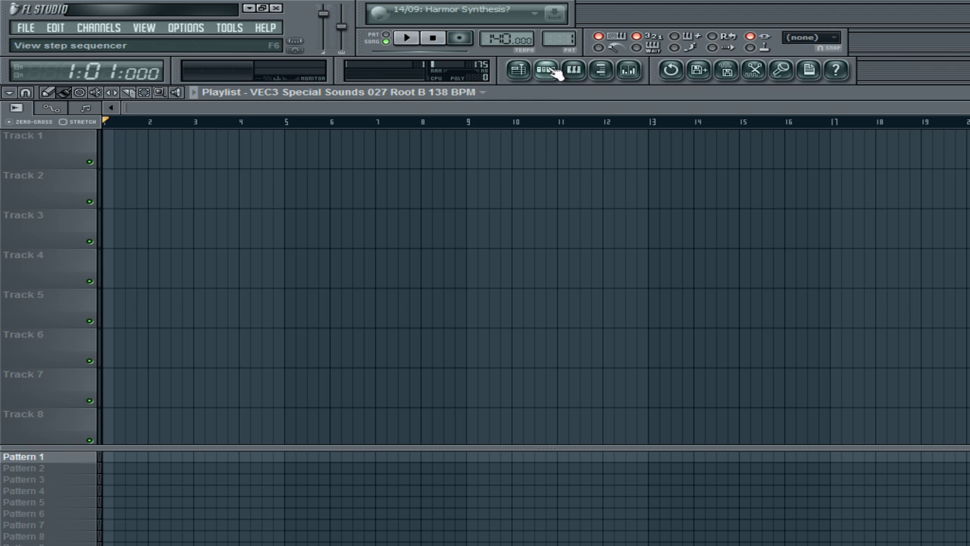
Drag the VEC3 Special Sounds 027 sample from its channel settings onto Track 1 at bar 1
left_click(556, 72)
left_click(442, 208)
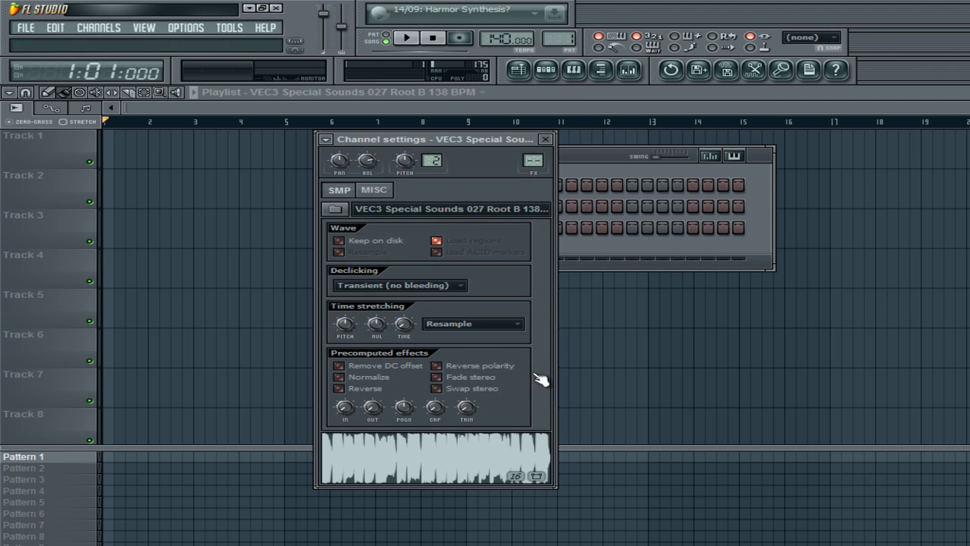
left_click_drag(422, 454, 140, 145)
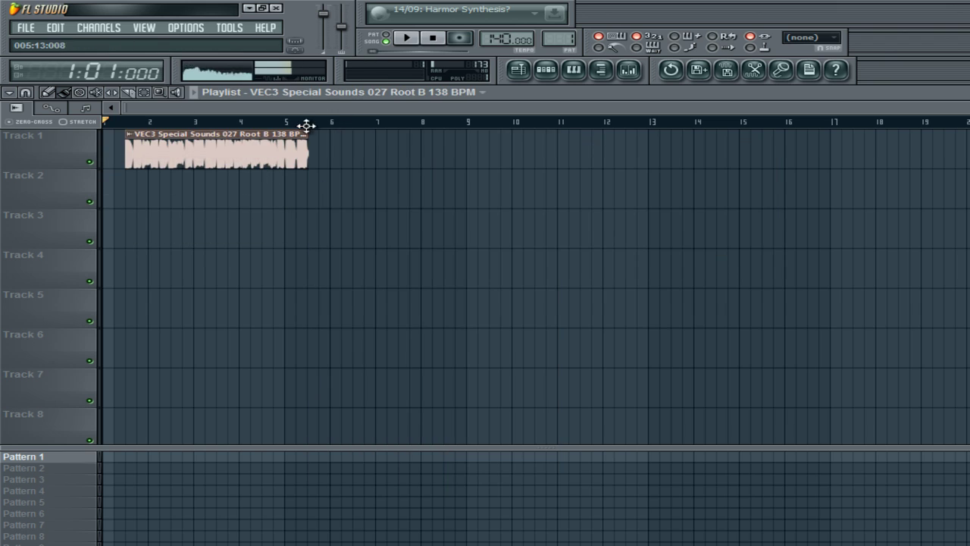
left_click_drag(306, 125, 285, 125)
Keep the clip on Track 1 spanning bars 1 to 5 and scroll the tempo to 138 BPM
left_click(545, 71)
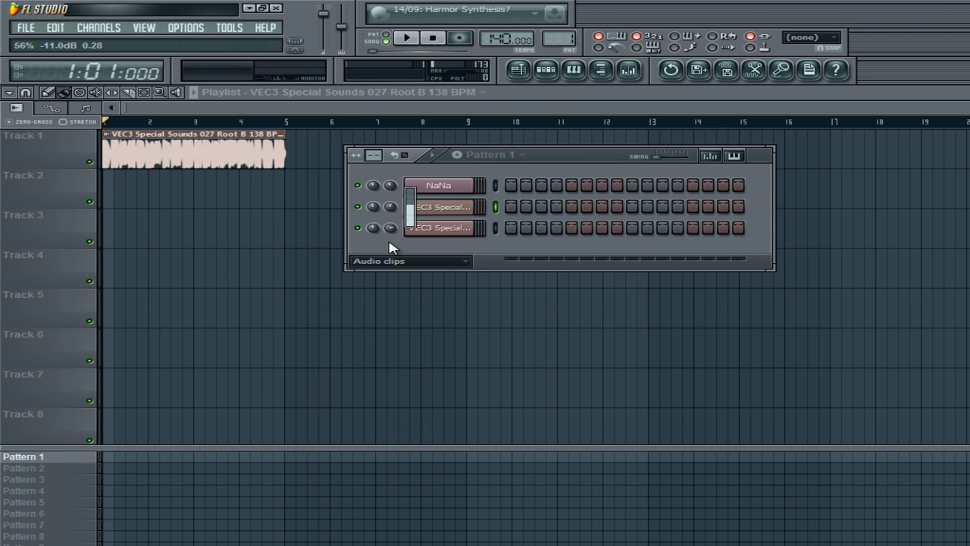
key("F6")
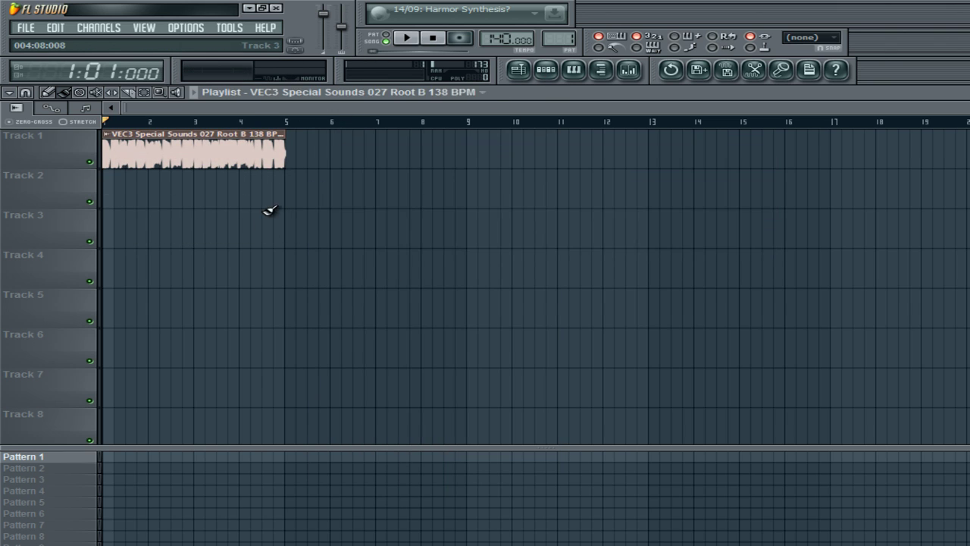
mouse_move(242, 167)
left_mouse_down()
mouse_move(190, 210)
mouse_move(141, 119)
mouse_move(242, 170)
left_mouse_up()
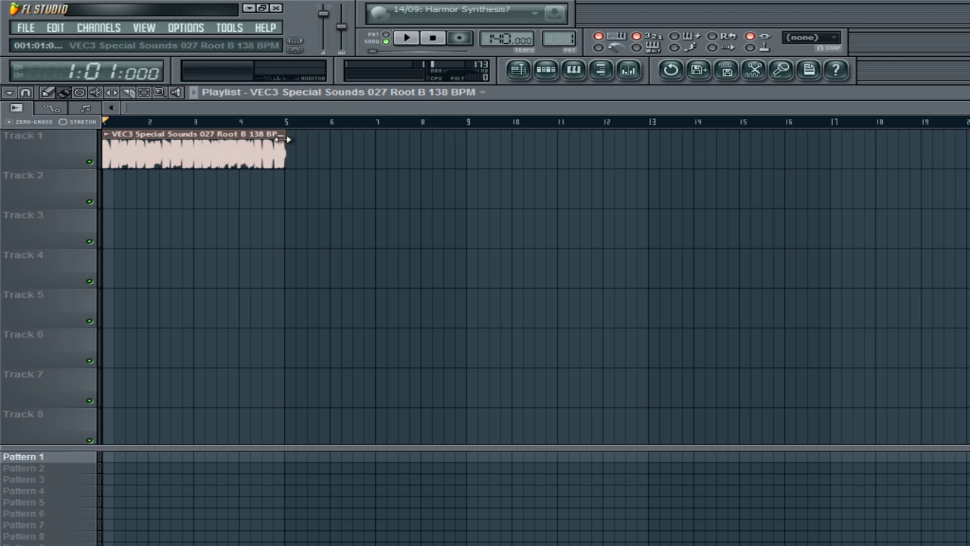
mouse_move(283, 138)
left_mouse_down()
mouse_move(329, 141)
mouse_move(296, 142)
left_mouse_up()
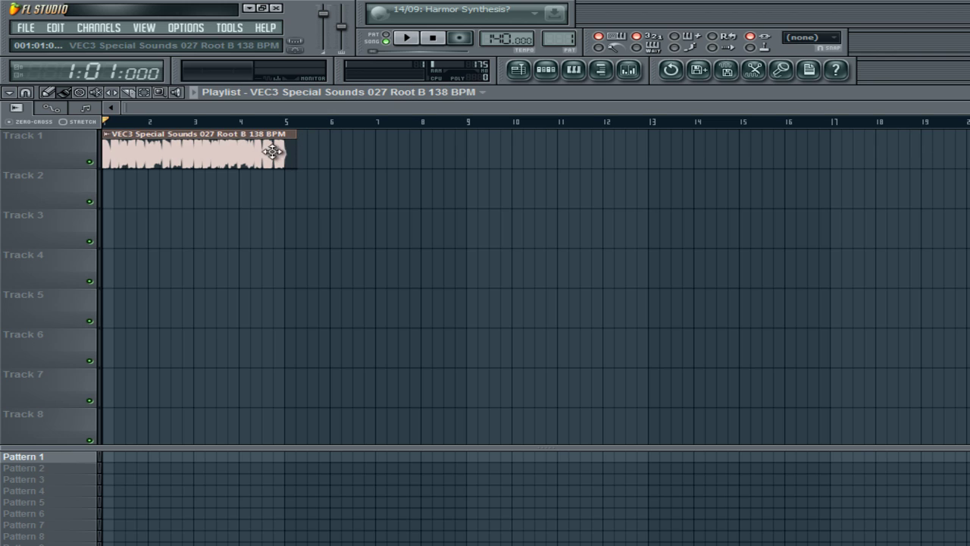
key("ctrl+z")
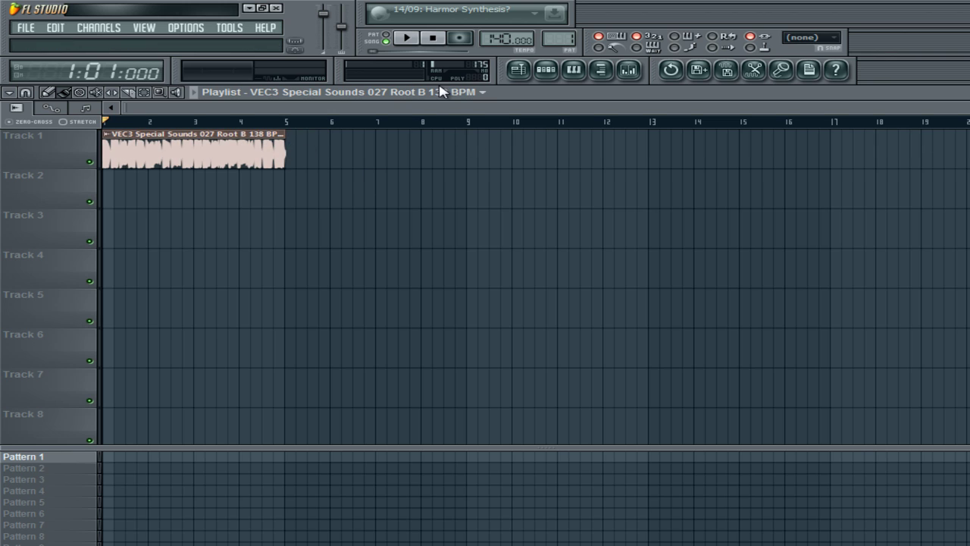
scroll(499, 41, "down", 2)
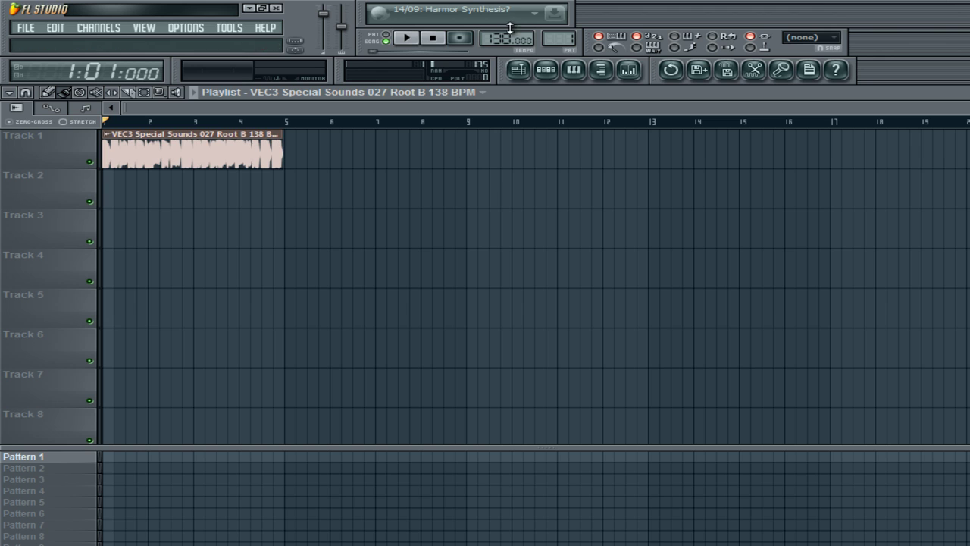
left_click_drag(508, 37, 460, 255)
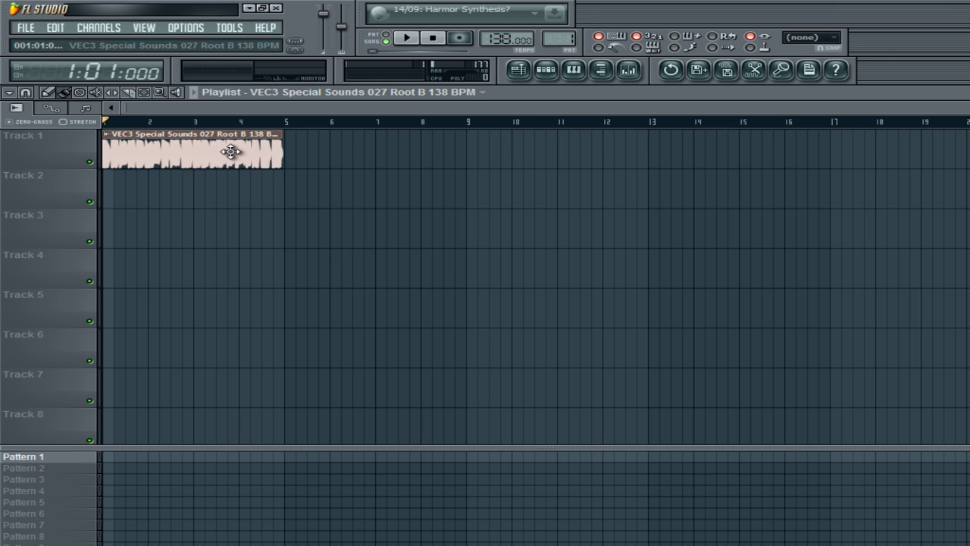
Autodetect the VEC3 sample's stretch time, which estimates 138.524 BPM over 16 beats
double_click(231, 152)
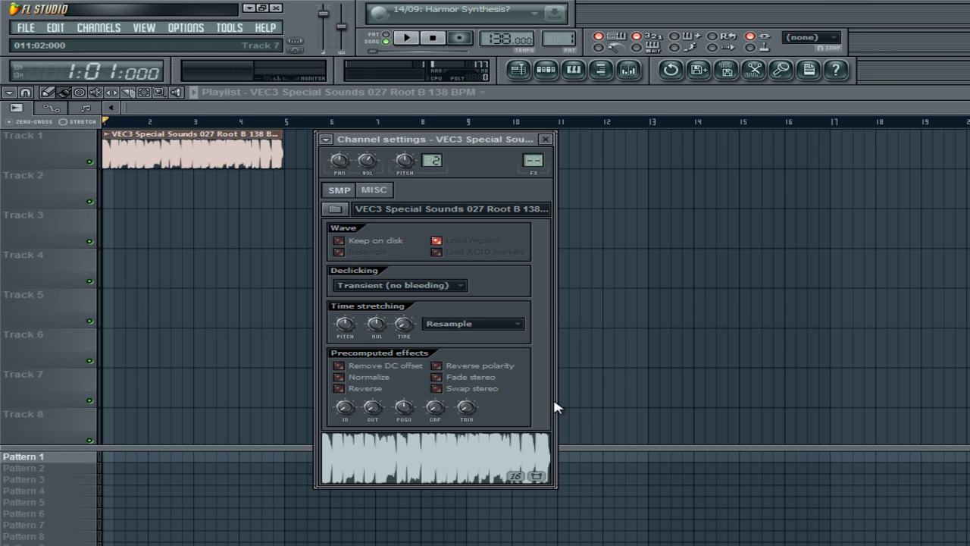
right_click(407, 334)
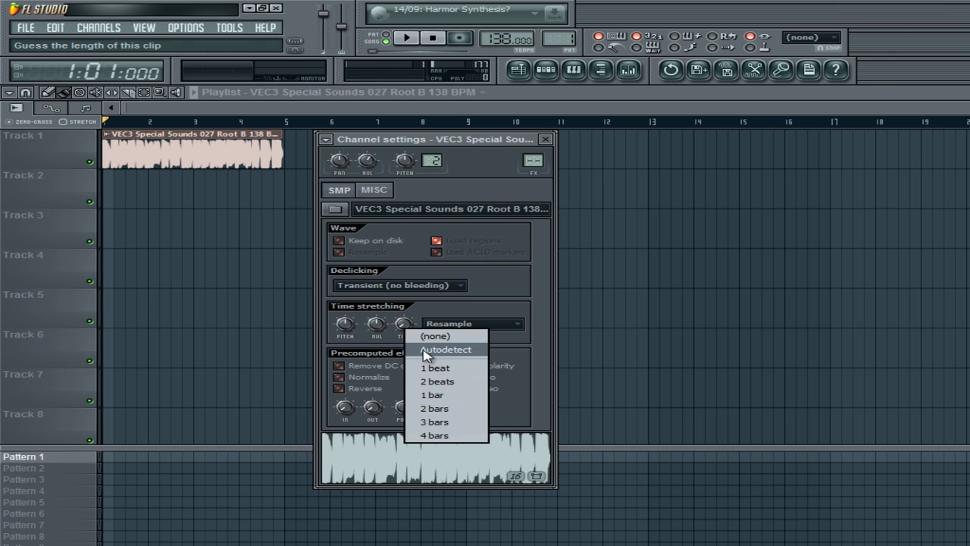
left_click(425, 351)
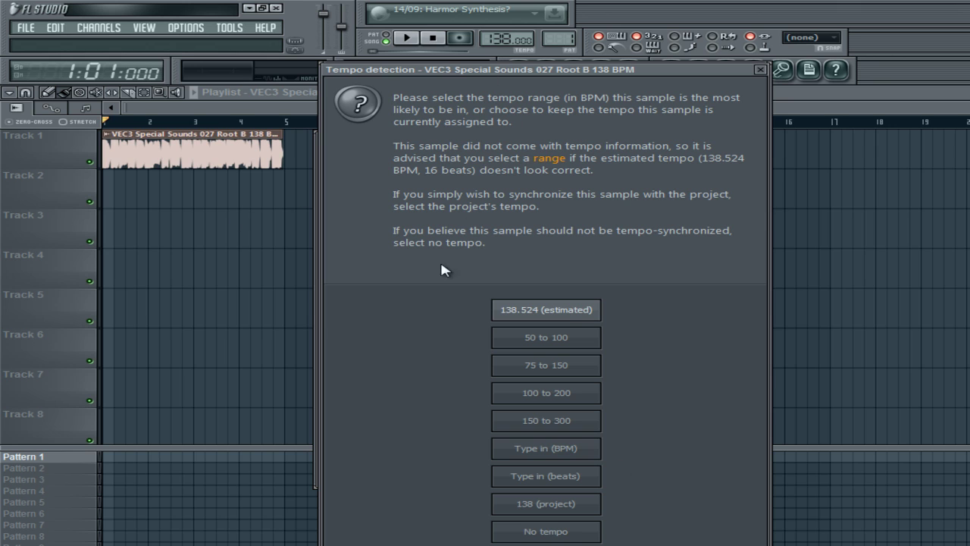
Sync the VEC3 sample to the 138 BPM project tempo and close its channel settings
left_click(549, 503)
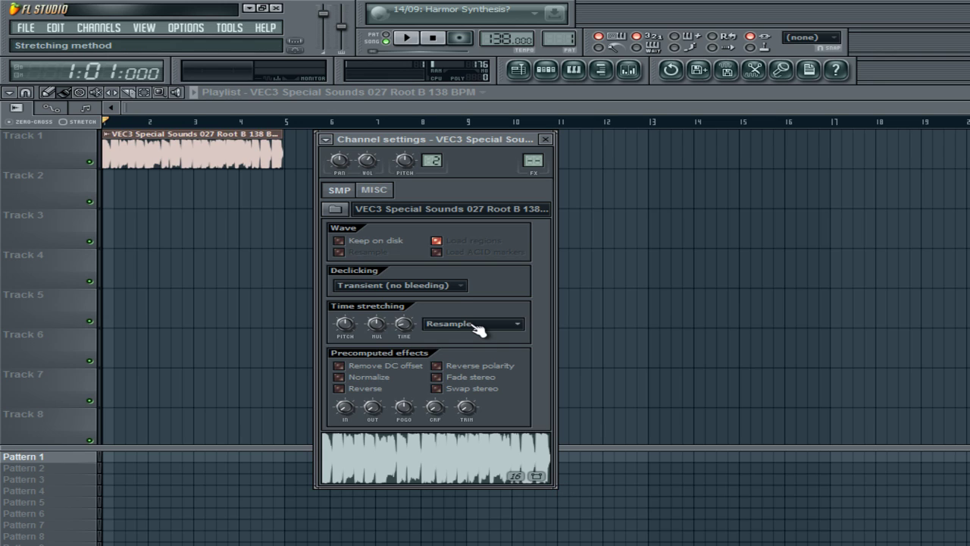
left_click_drag(504, 38, 501, 526)
left_click(545, 139)
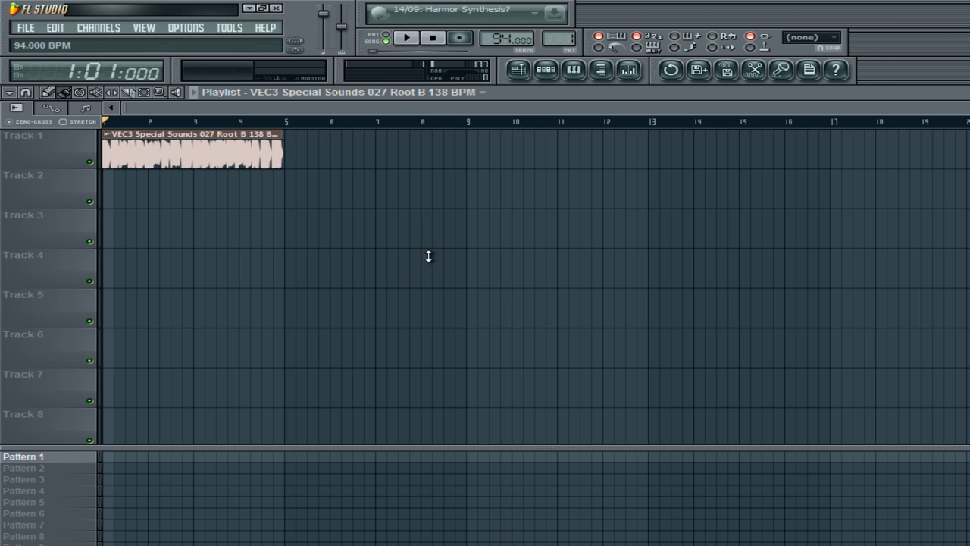
Raise the project tempo to 170 BPM and play the song back
left_click_drag(410, 464, 398, 110)
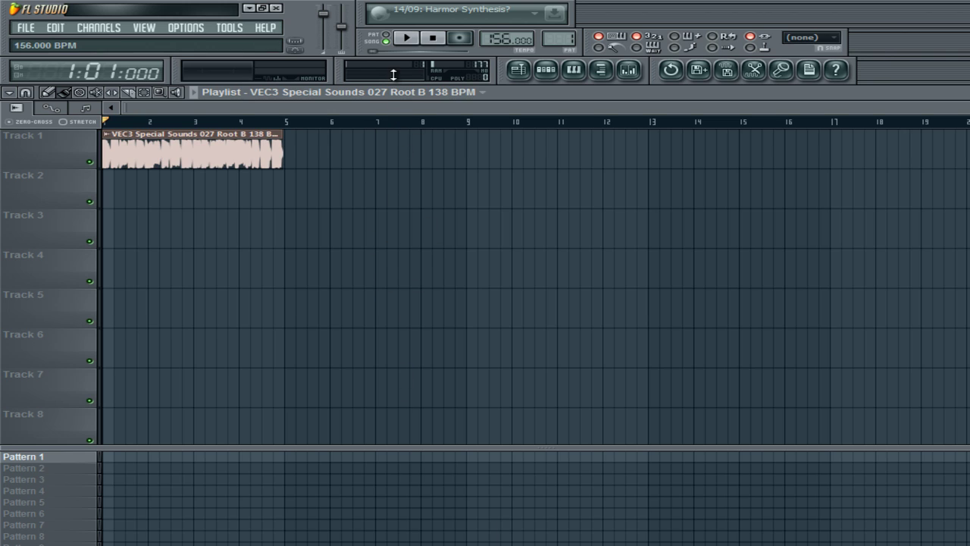
left_click_drag(403, 43, 408, 33)
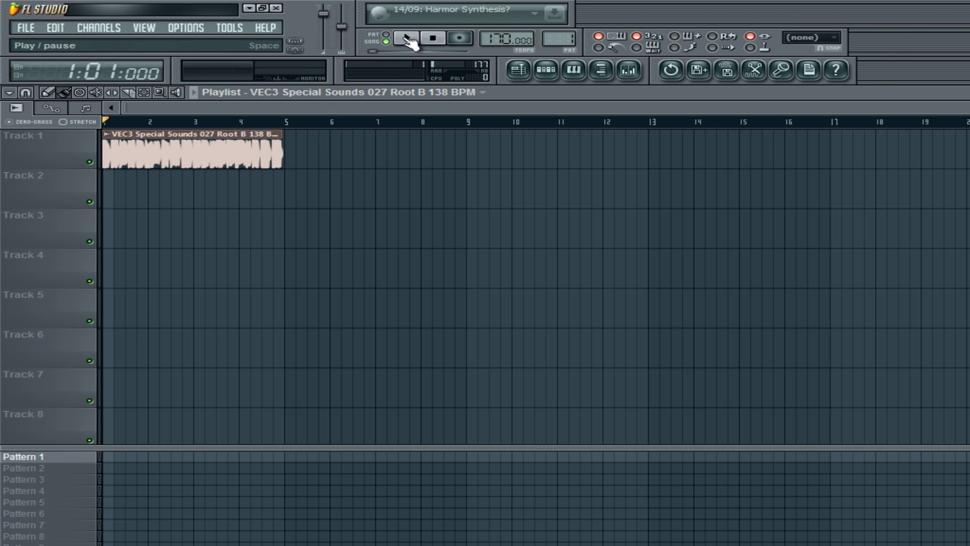
left_click(408, 40)
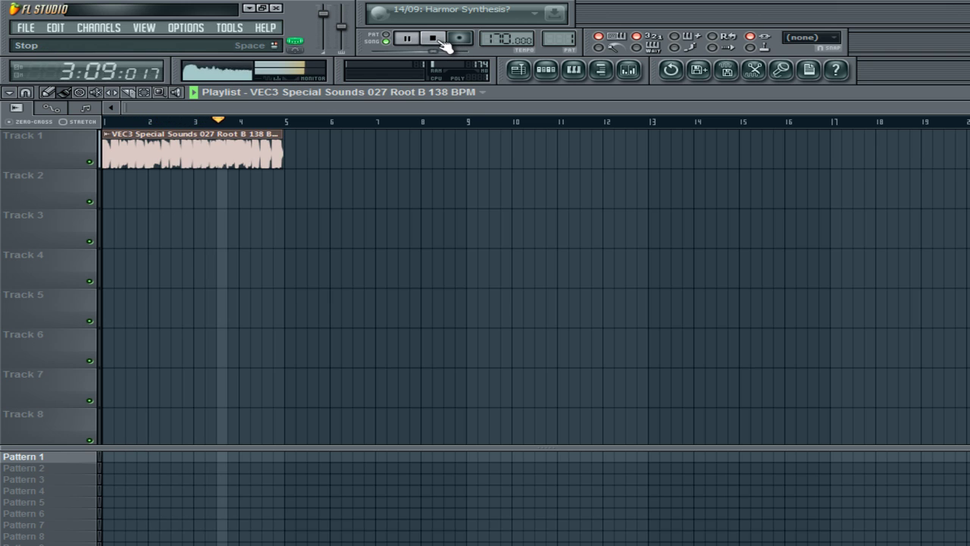
left_click(443, 44)
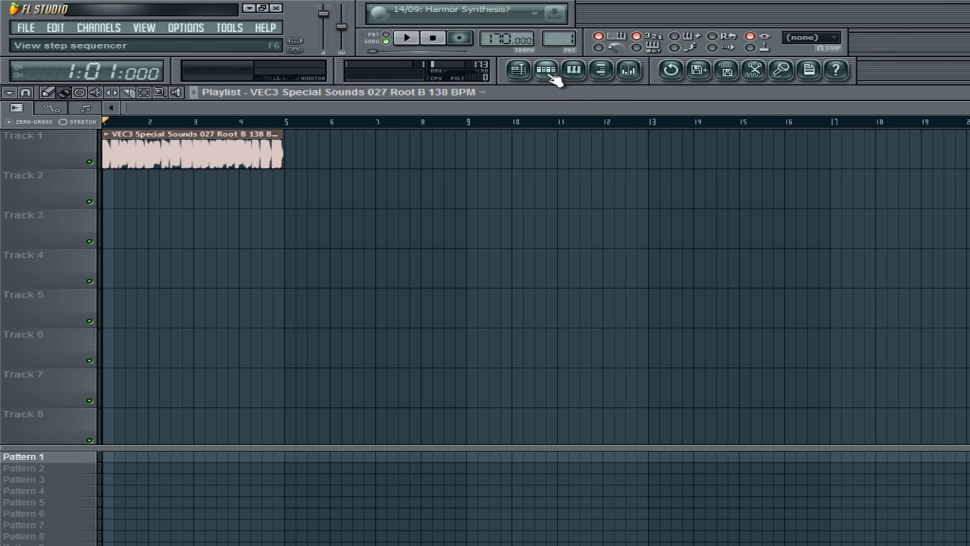
Set the VEC3 channel's time stretching to Pro transient and play the song at 170 BPM
left_click(553, 77)
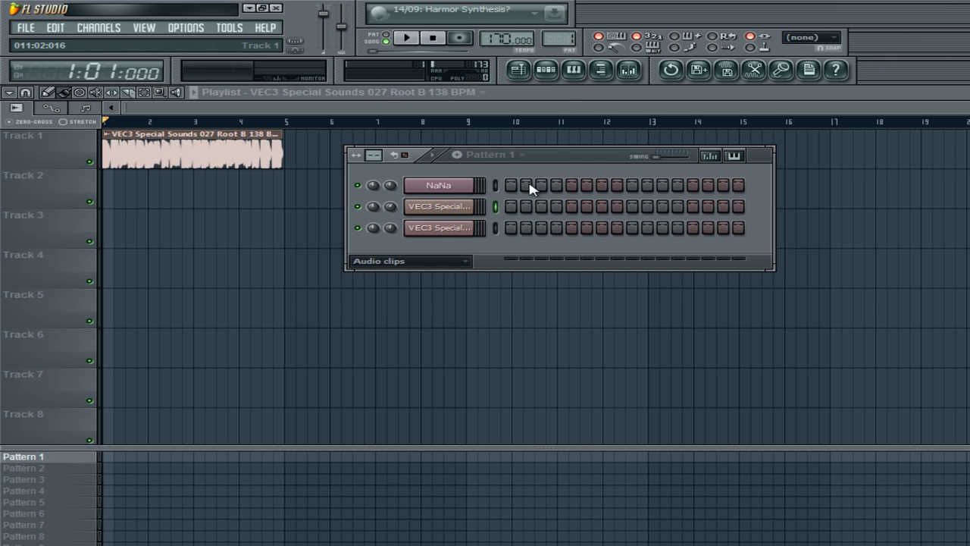
left_click(458, 219)
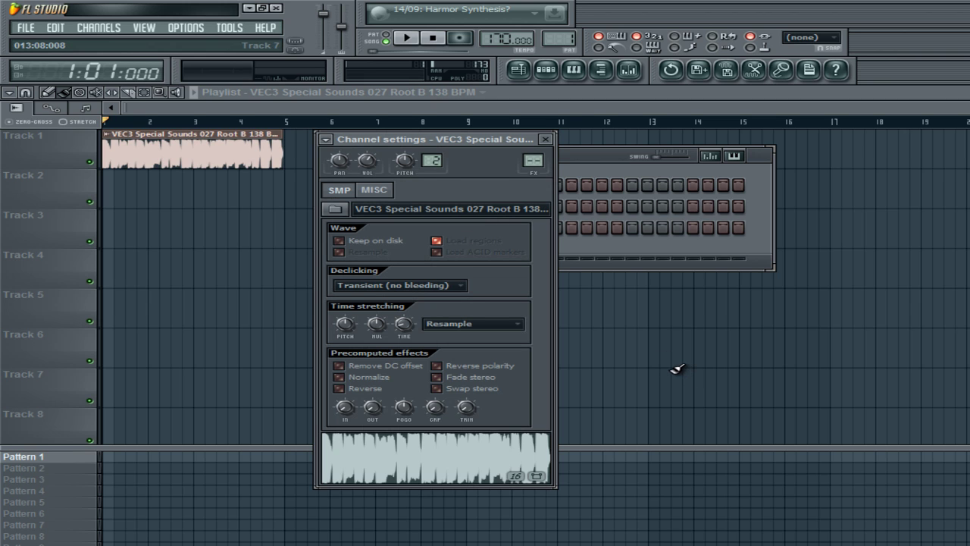
left_click(489, 326)
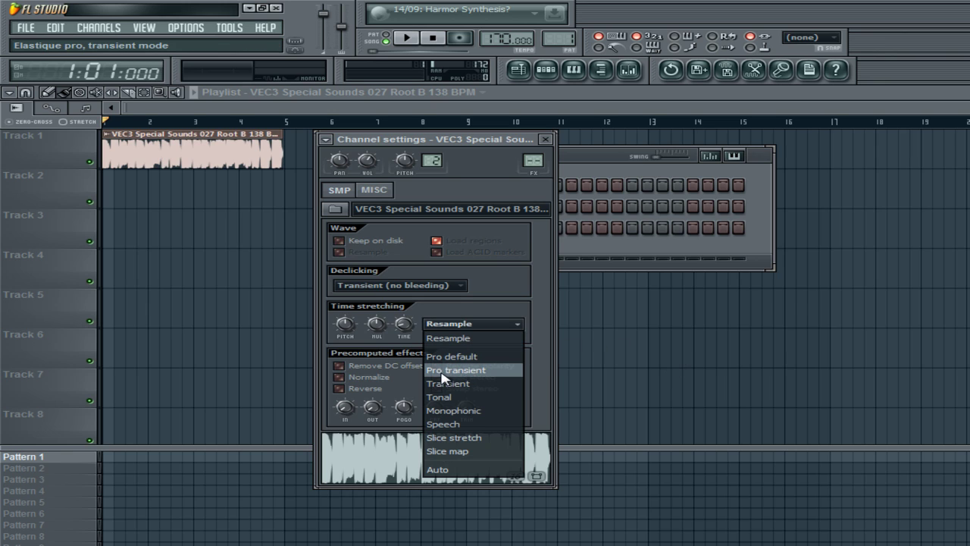
left_click(471, 371)
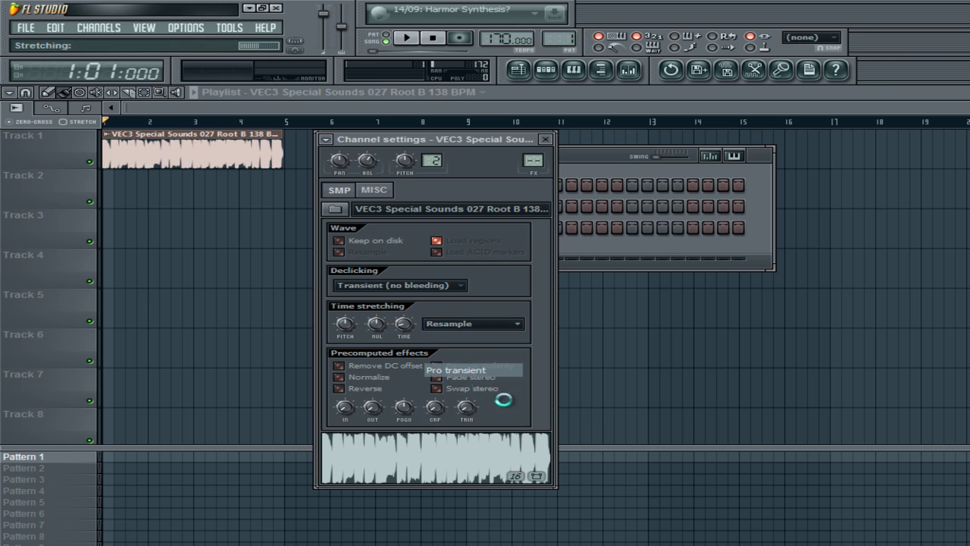
right_click(209, 327)
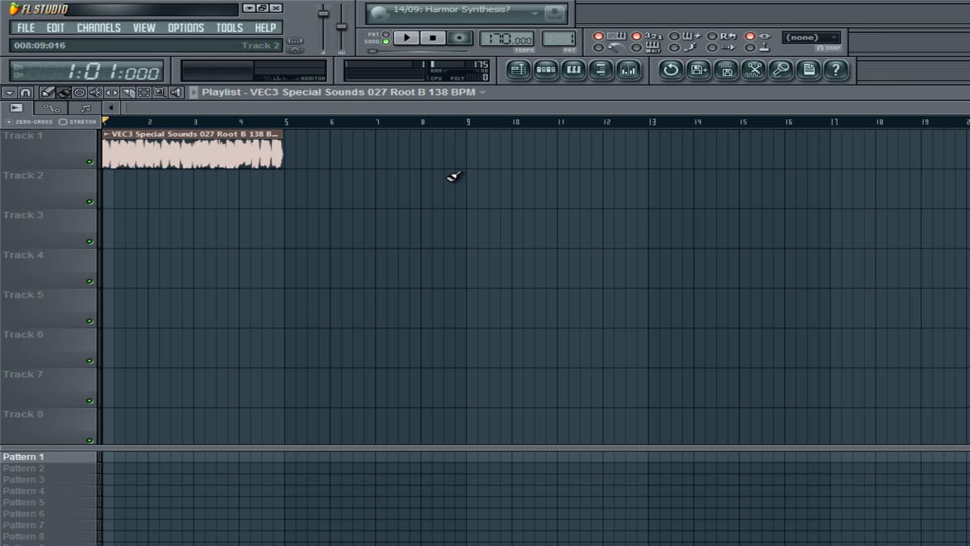
left_click(408, 39)
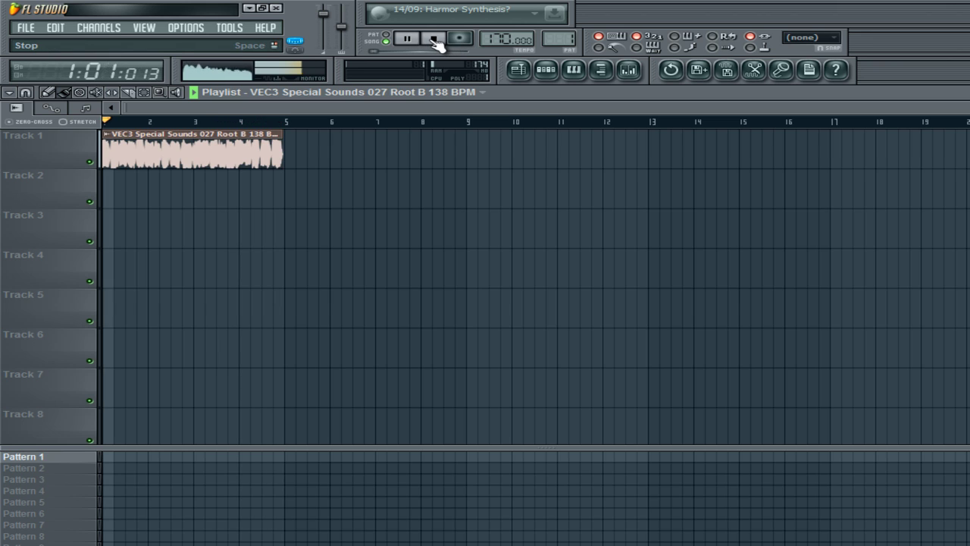
Place the VEC3 Special Sounds 034 sample on Track 3 from bar 1 and lower the tempo to 138 without restretching
left_click(433, 39)
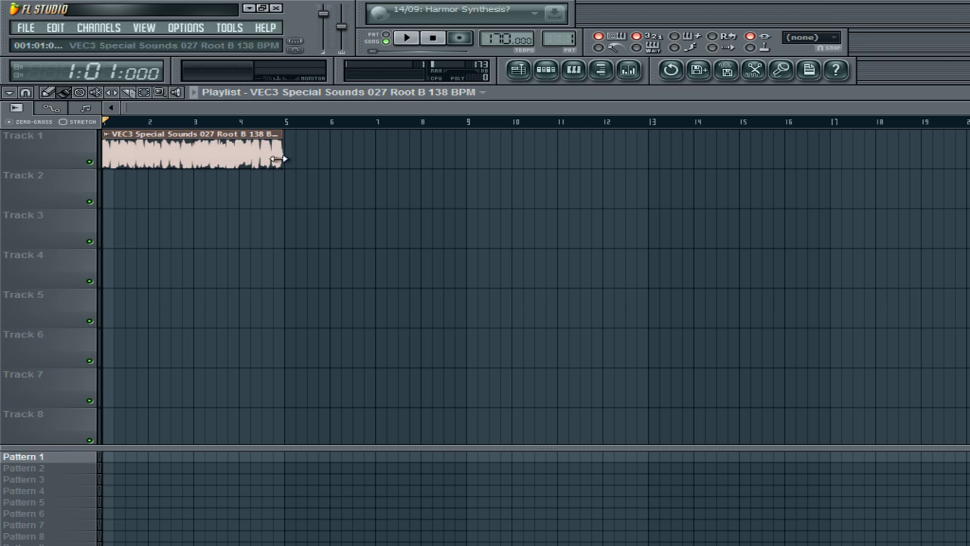
left_click(547, 71)
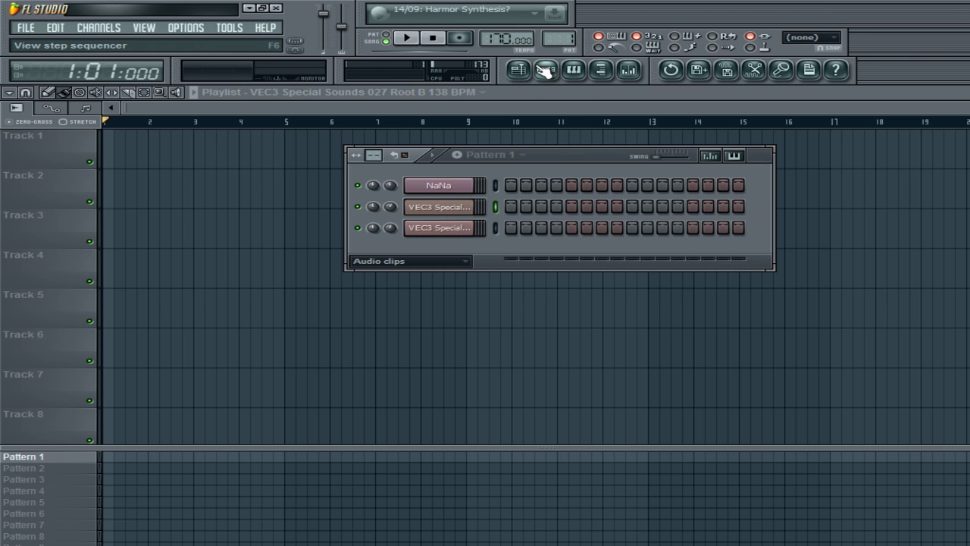
left_click(447, 229)
left_click_drag(466, 454, 163, 229)
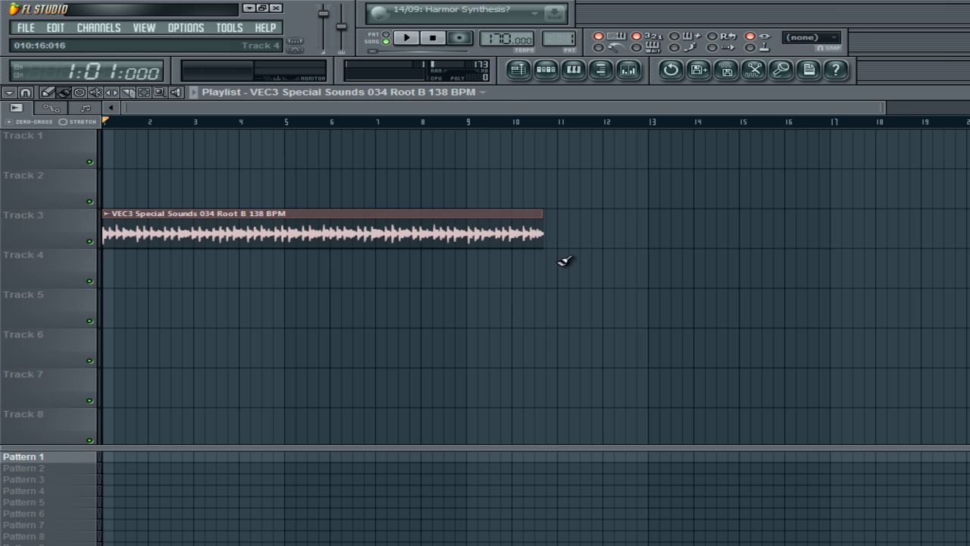
left_click_drag(504, 38, 513, 123)
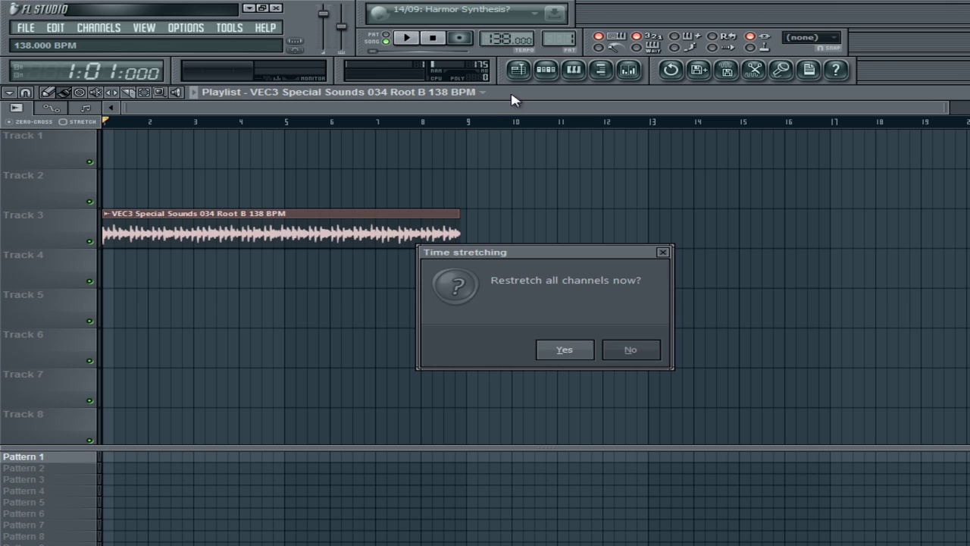
left_click(633, 349)
Delete the duplicate VEC3 channel from the pattern and confirm with OK
left_click(546, 69)
right_click(423, 220)
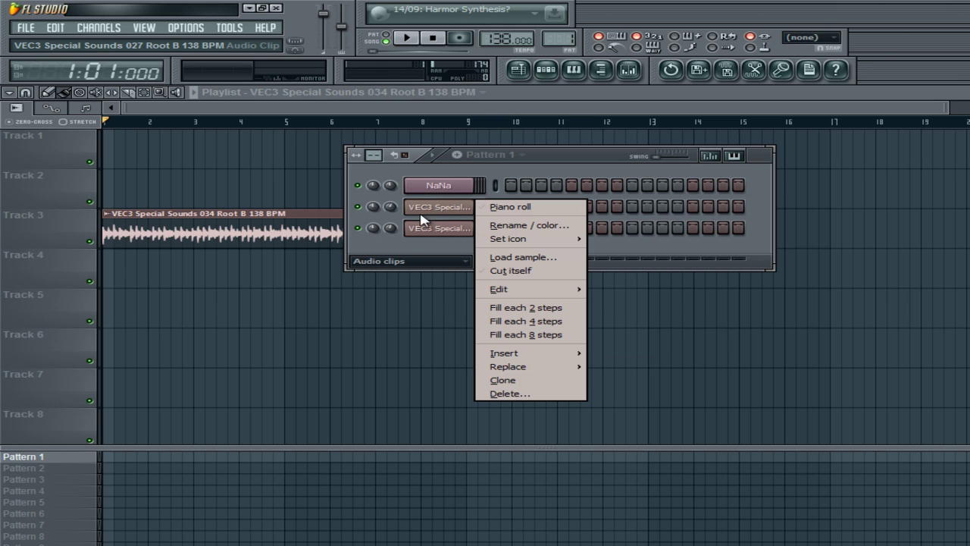
left_click(509, 393)
left_click(642, 349)
key("F6")
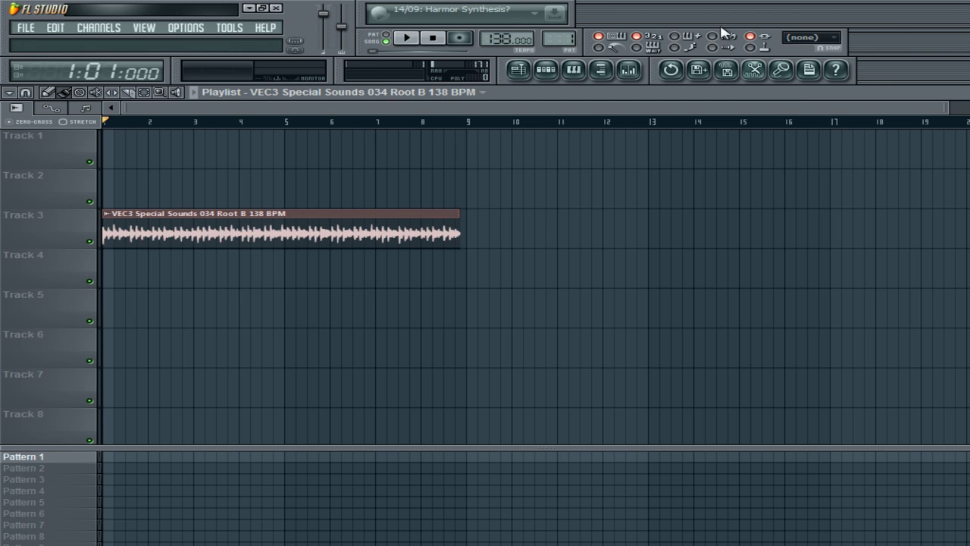
left_click(410, 36)
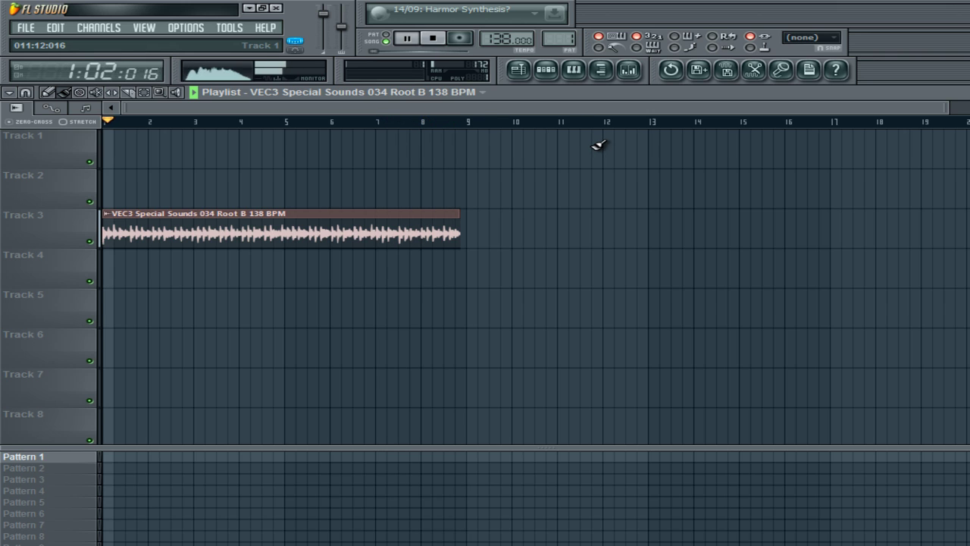
left_click(432, 37)
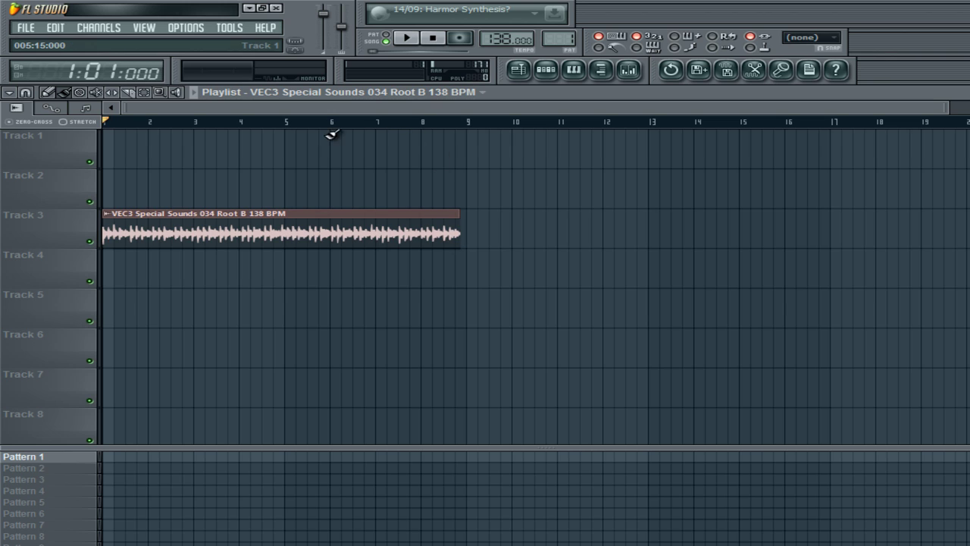
left_click_drag(291, 125, 333, 126)
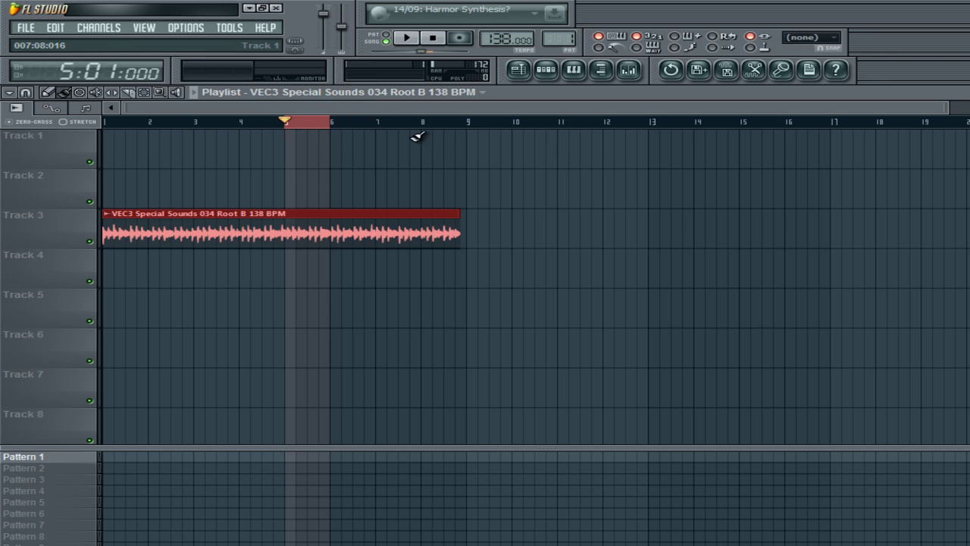
scroll(411, 208, "down", 5)
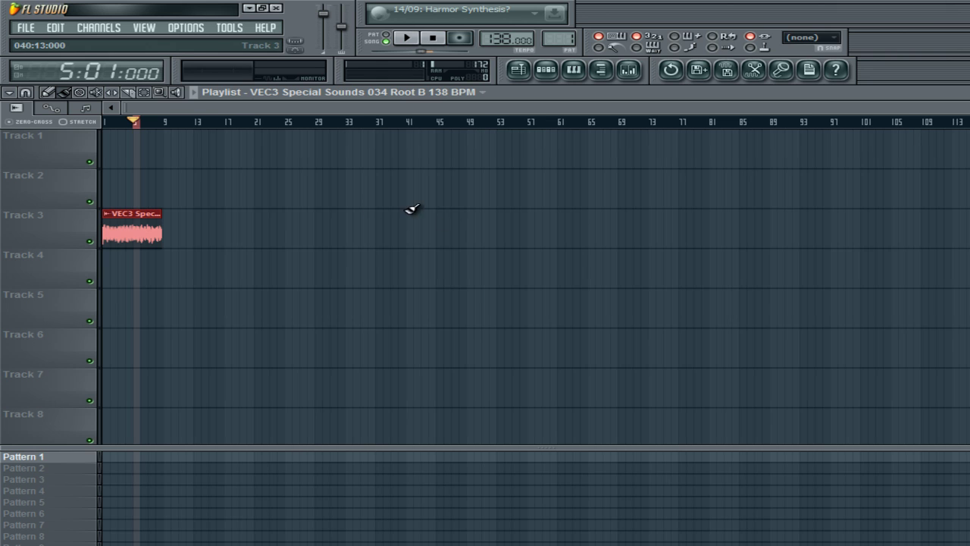
scroll(597, 299, "up", 8)
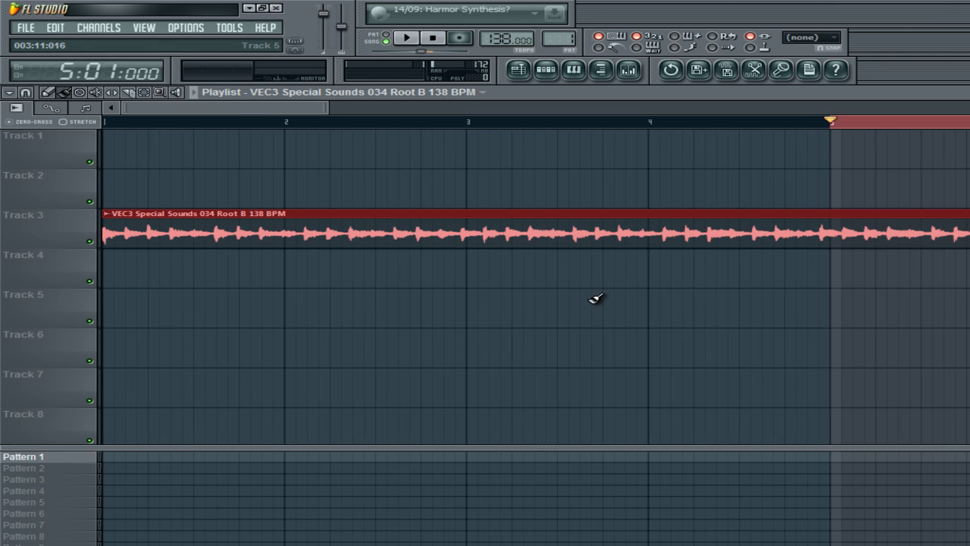
scroll(652, 220, "down", 4)
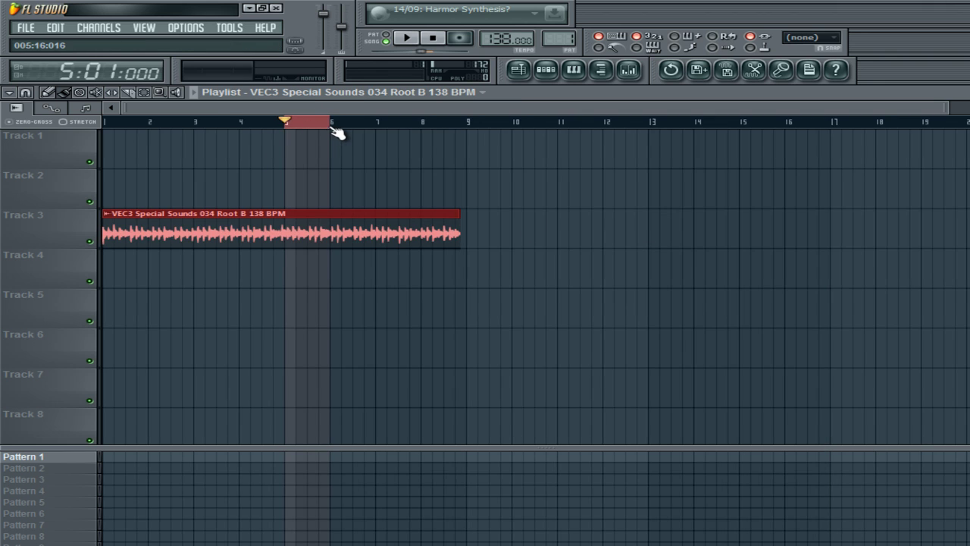
left_click_drag(319, 134, 382, 136)
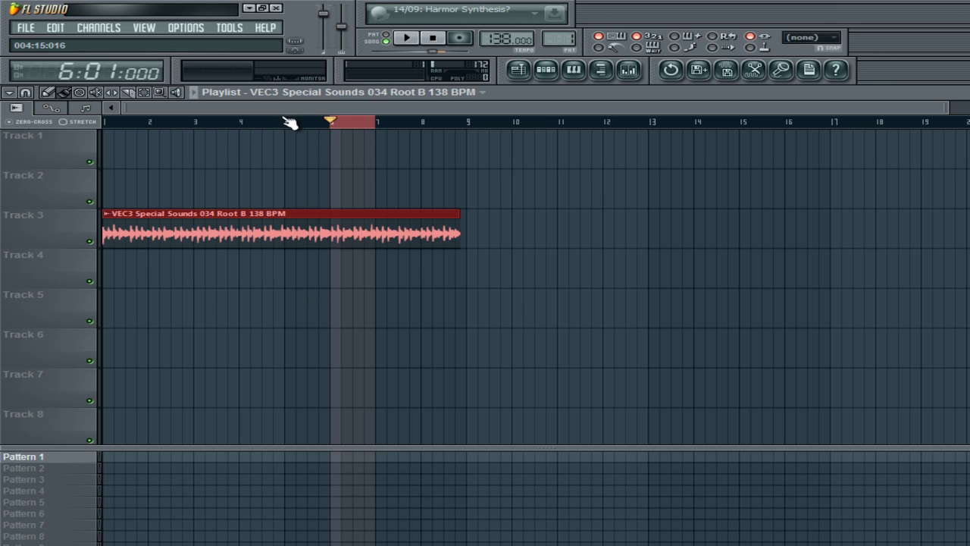
left_click_drag(288, 124, 459, 120)
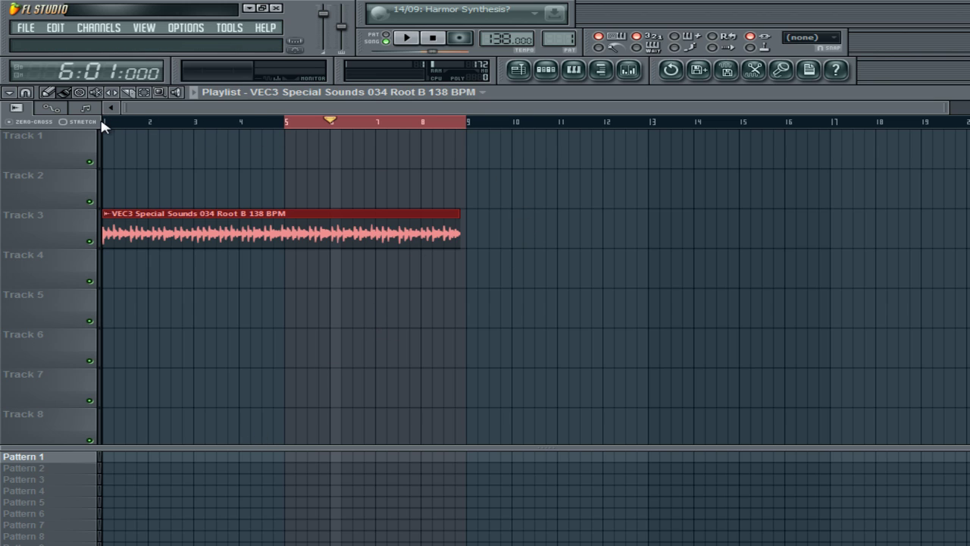
left_click_drag(106, 124, 289, 129)
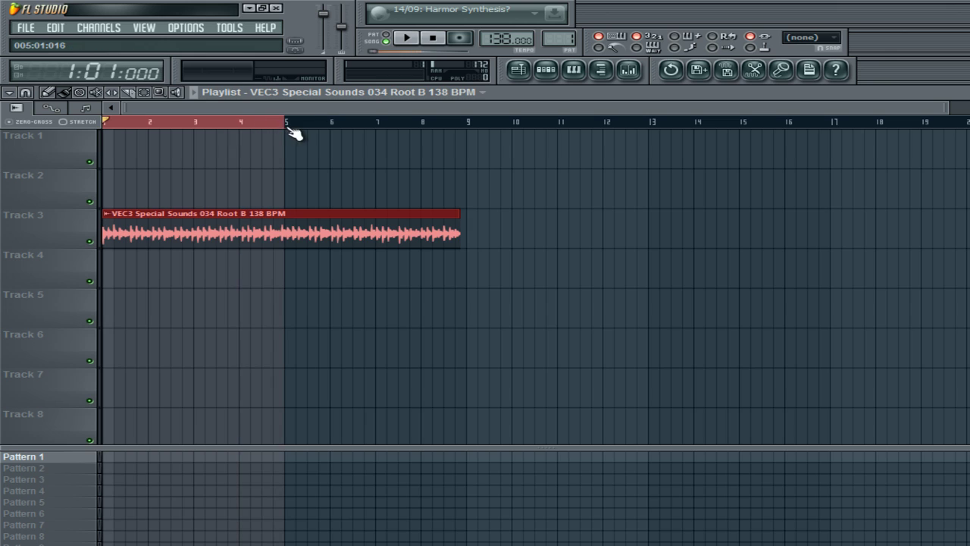
left_click(238, 123)
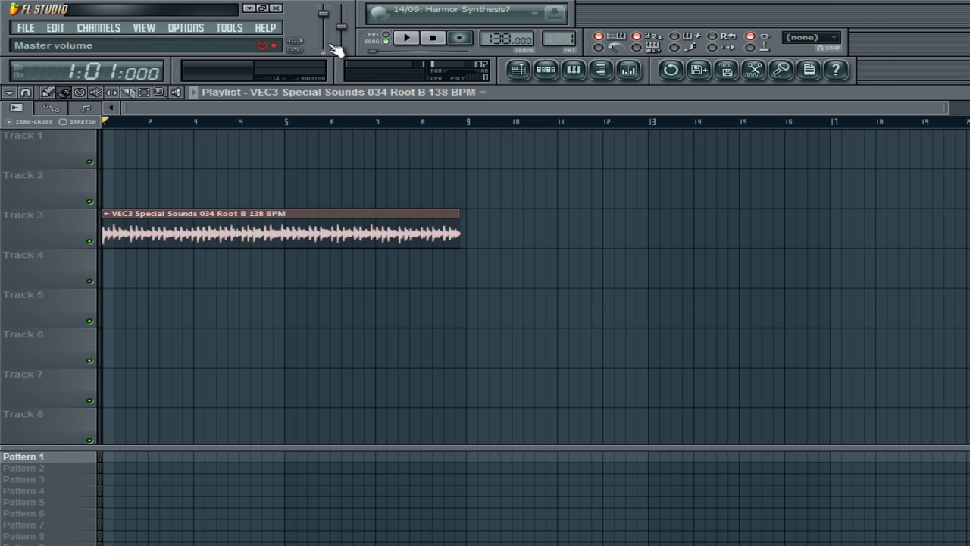
left_click(546, 68)
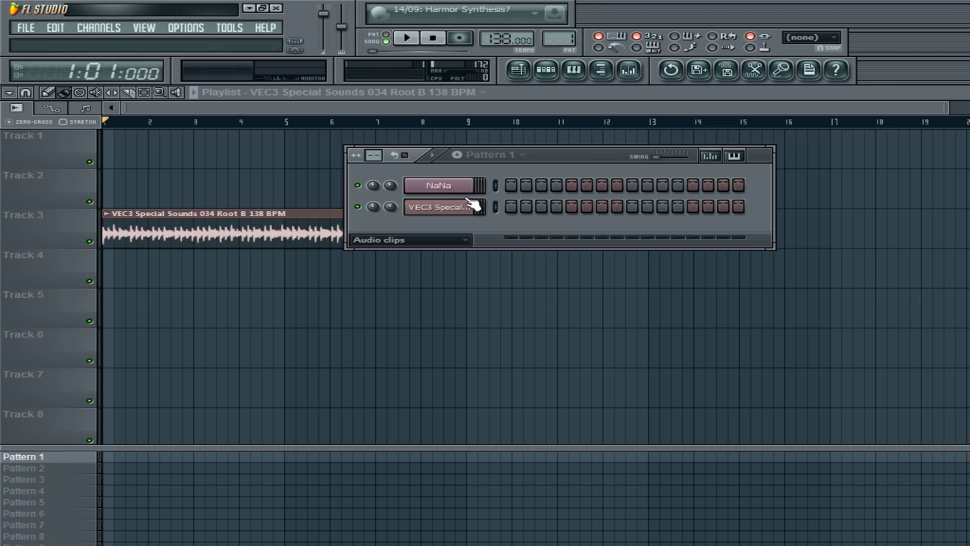
key("F6")
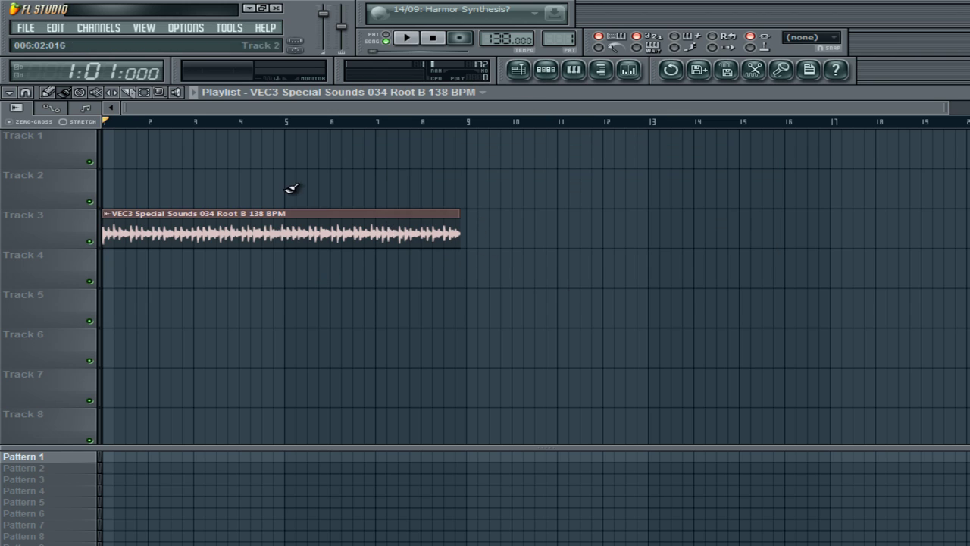
Enter 138 BPM as the VEC3 034 sample's tempo using Autodetect's Type in (BPM) option
double_click(358, 234)
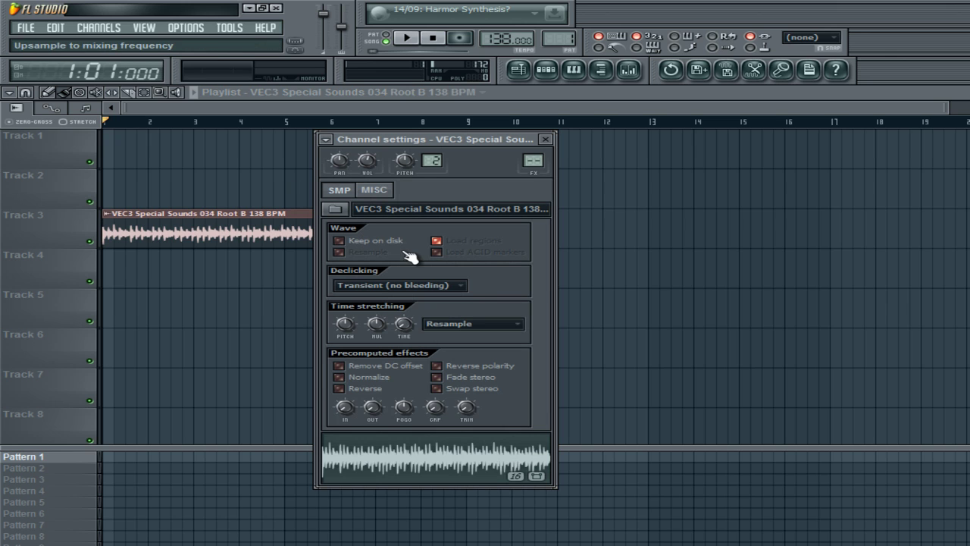
right_click(406, 327)
left_click(418, 342)
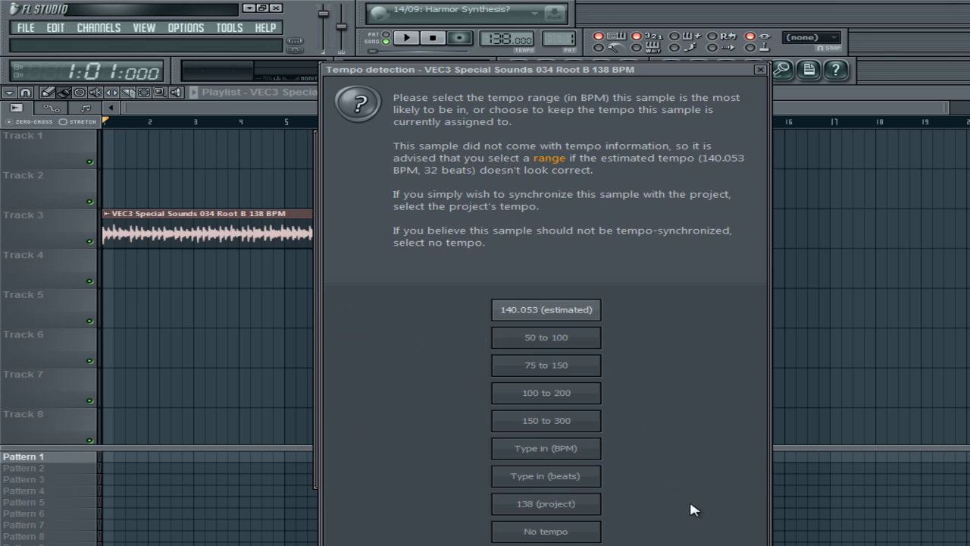
left_click(537, 449)
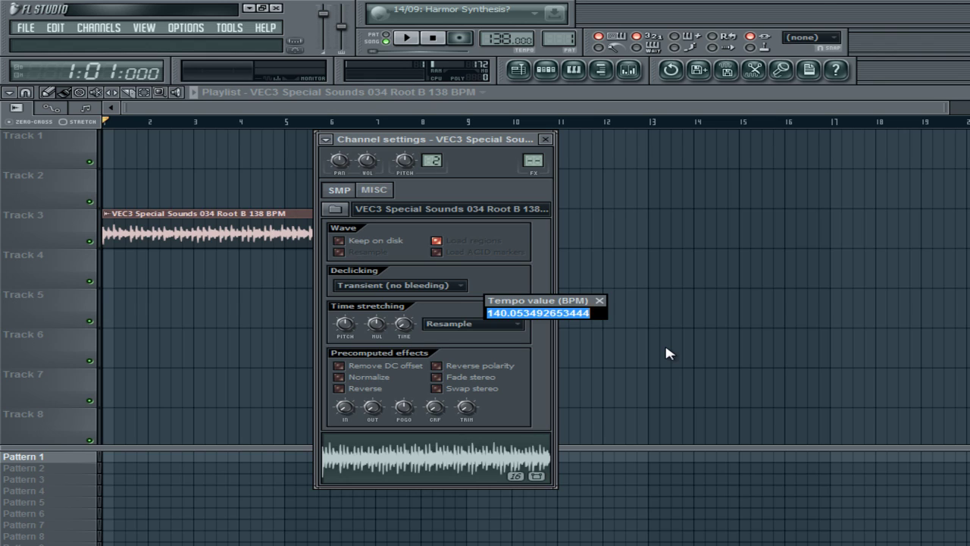
key("BackSpace")
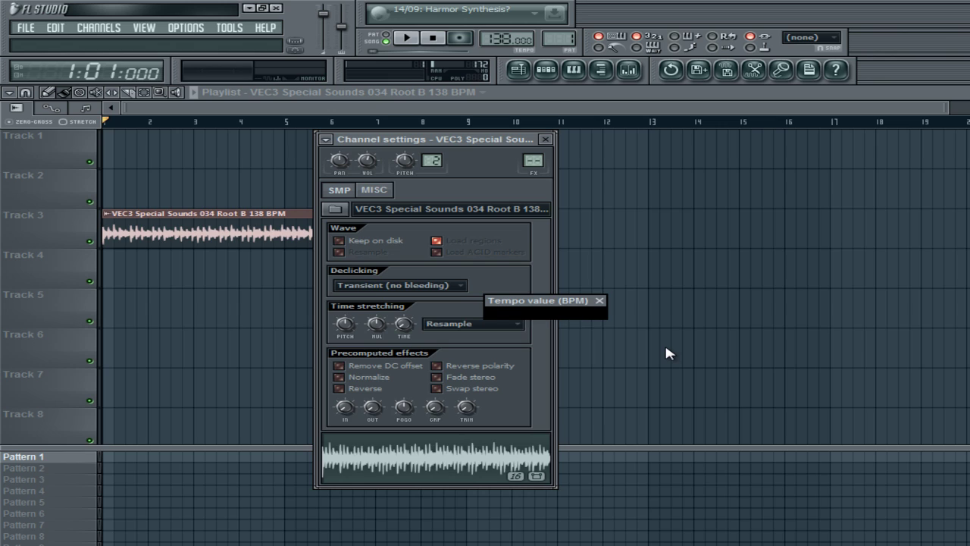
key("Return")
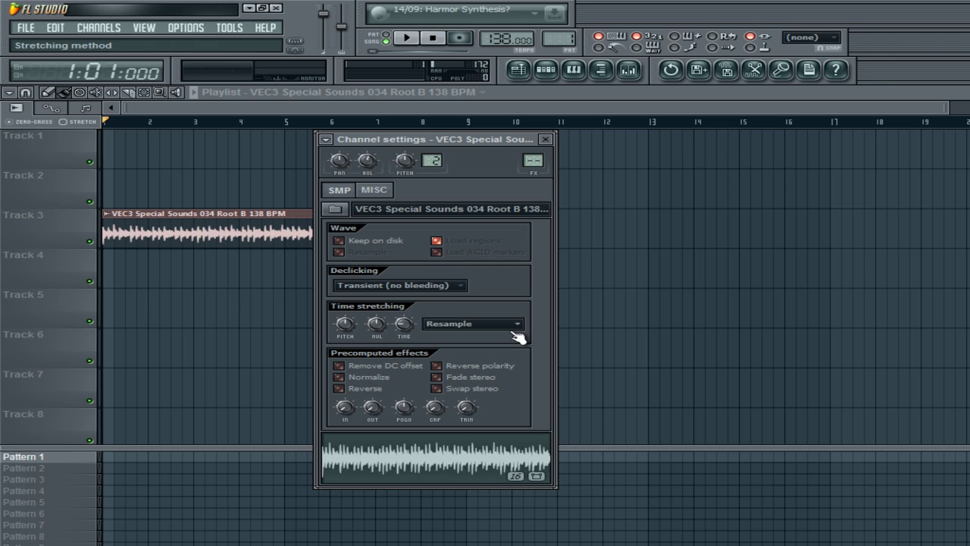
Switch the VEC3 sample's stretching method to Pro transient and close its settings
left_click(464, 326)
left_click(494, 370)
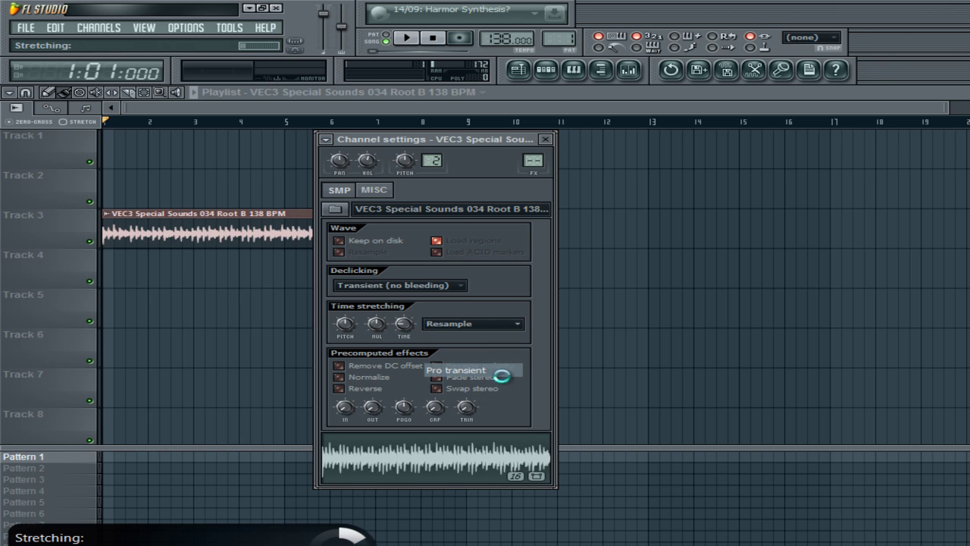
key("Escape")
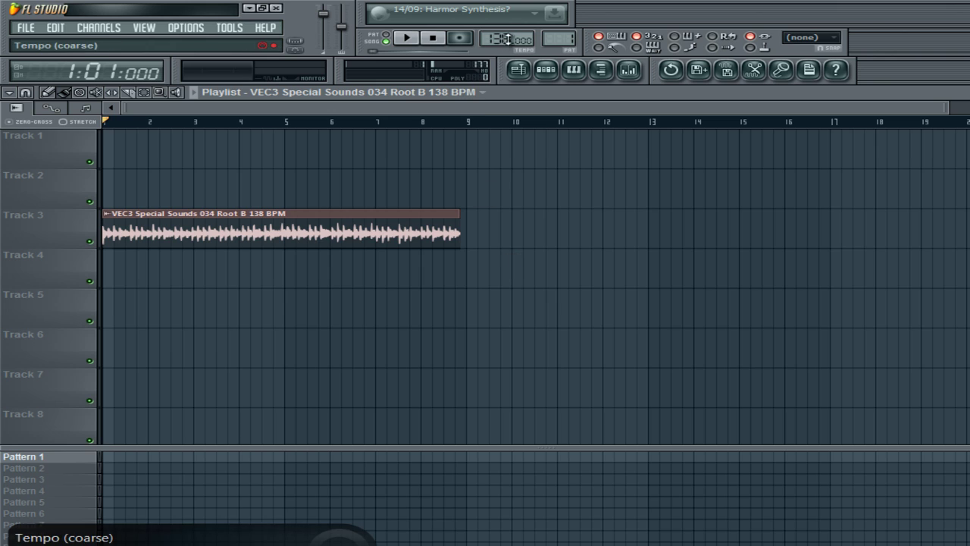
Lower the project tempo to 105 BPM, restretching all channels to it
left_click_drag(508, 39, 508, 29)
left_click_drag(505, 70, 493, 140)
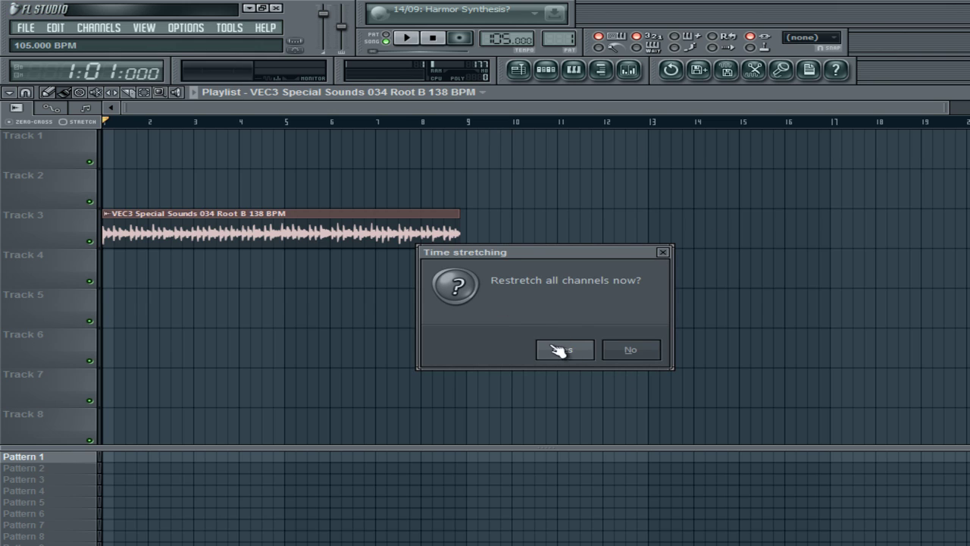
left_click(565, 352)
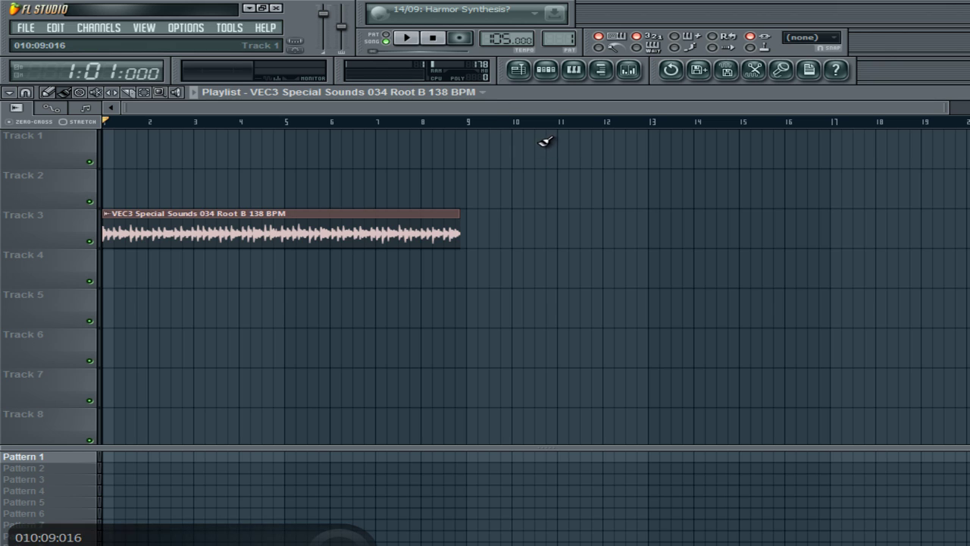
Play and stop the song at the new tempo, then delete the VEC3 channel
key("space")
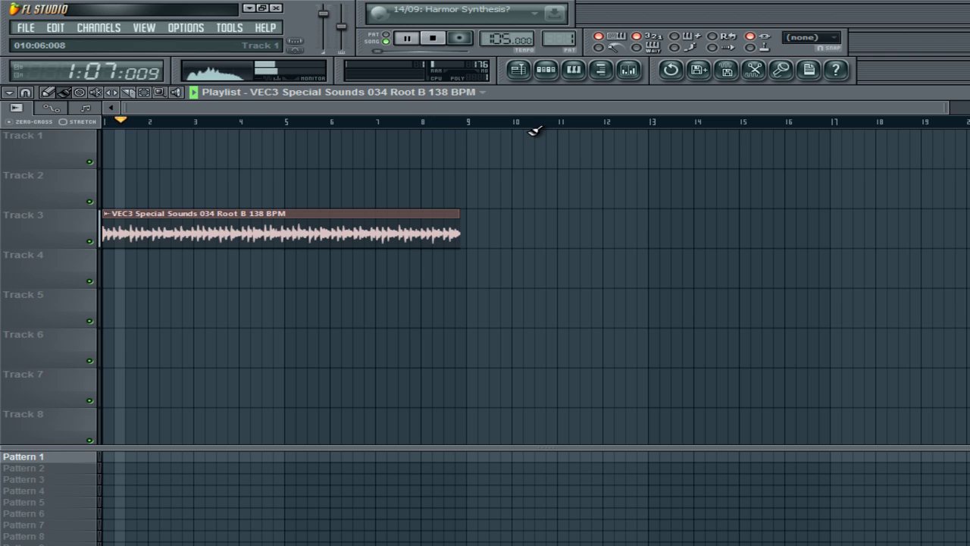
key("space")
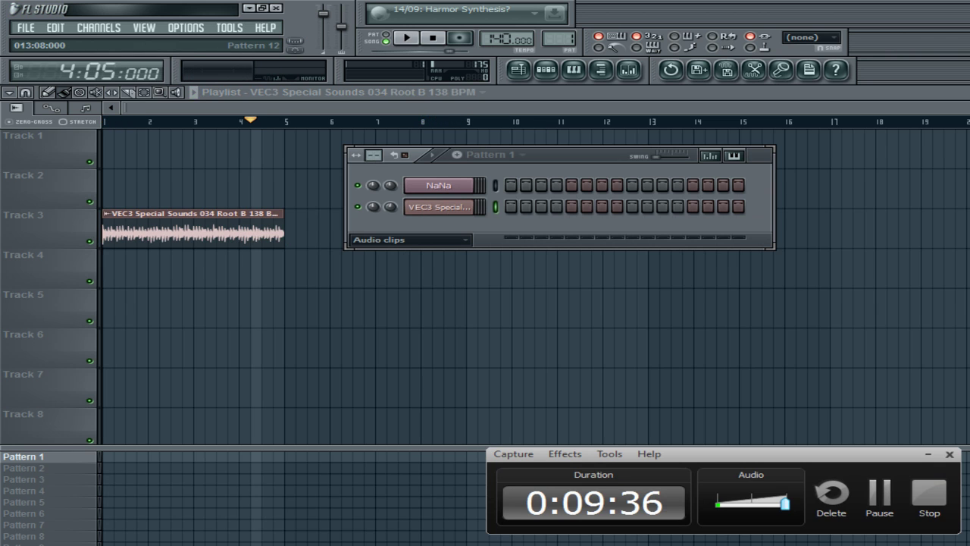
key("alt+Delete")
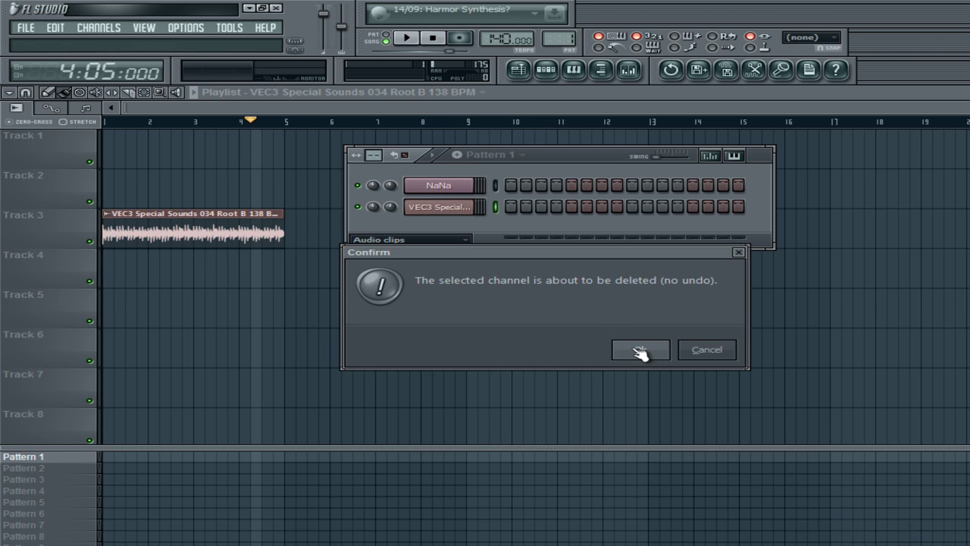
Confirm deleting the VEC3 channel and drag the NaNa sample onto Track 1 from bar 1
left_click(634, 350)
left_click(461, 188)
left_click_drag(444, 465, 195, 167)
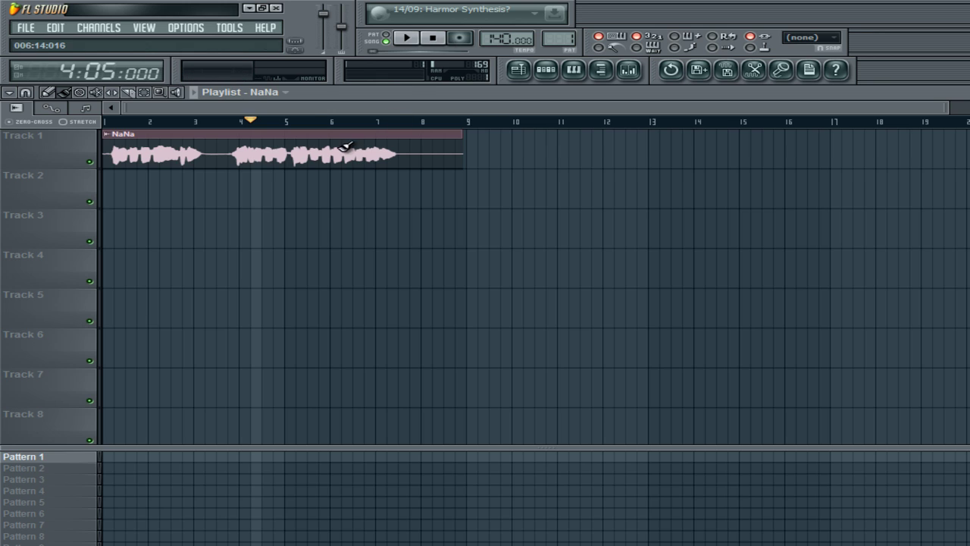
left_click(433, 38)
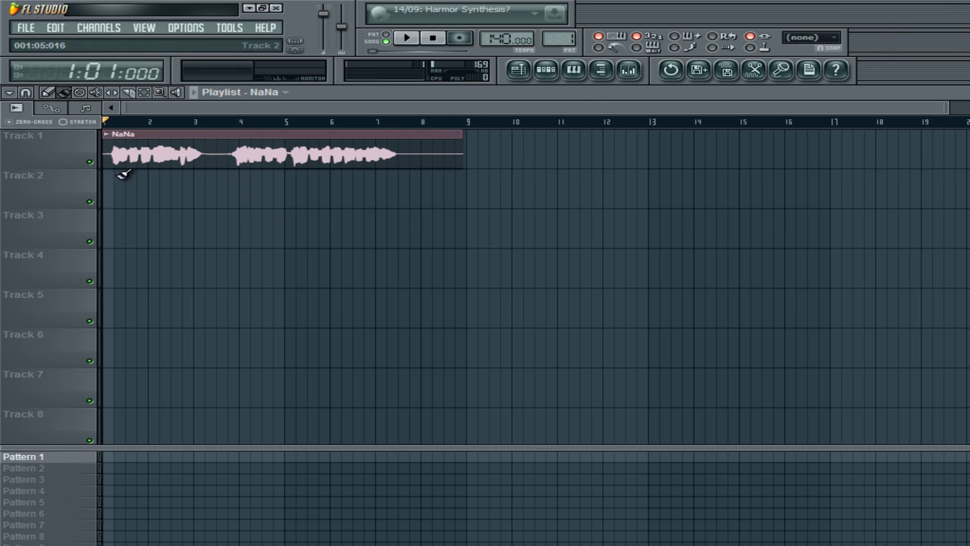
Turn off the metronome, play the NaNa vocal clip, then stop and return to the start
left_click(545, 70)
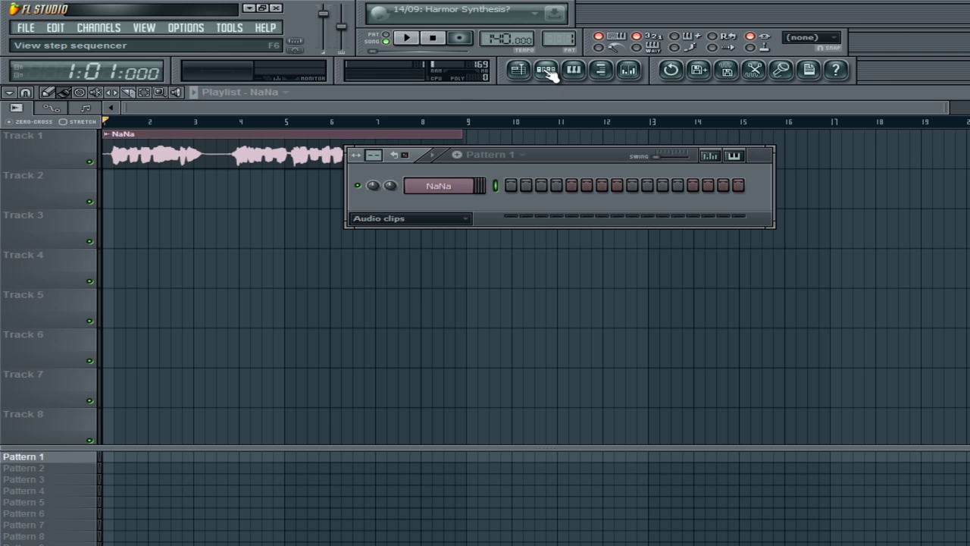
left_click(546, 70)
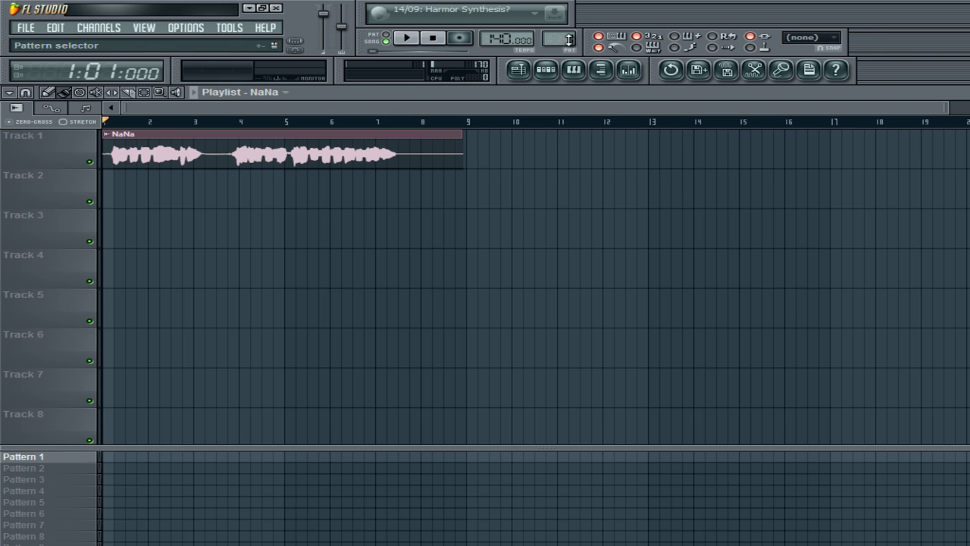
left_click(613, 50)
left_click(408, 38)
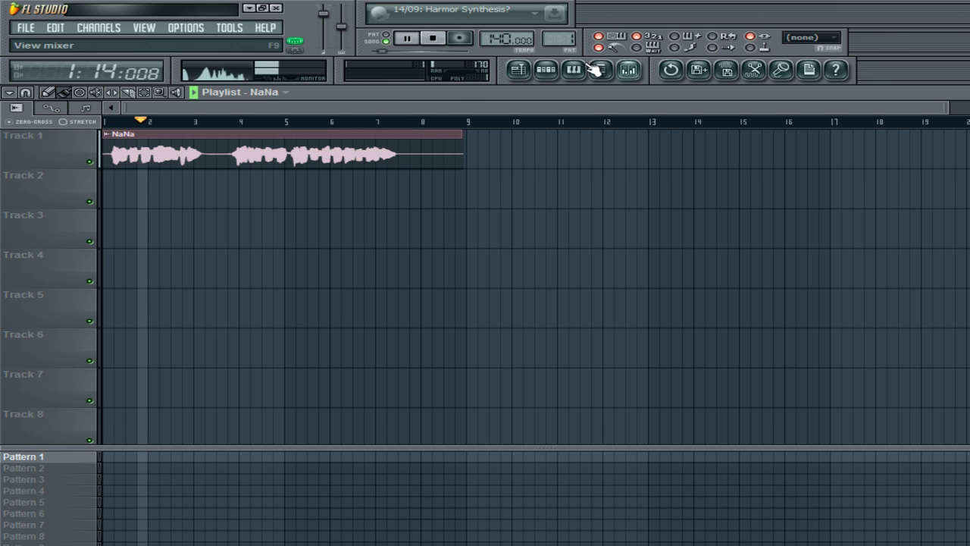
left_click(546, 70)
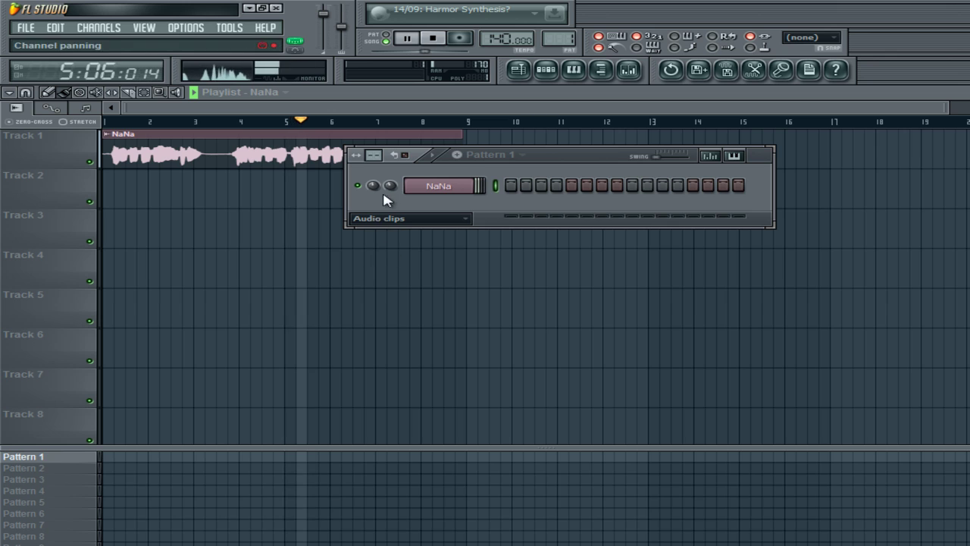
key("F6")
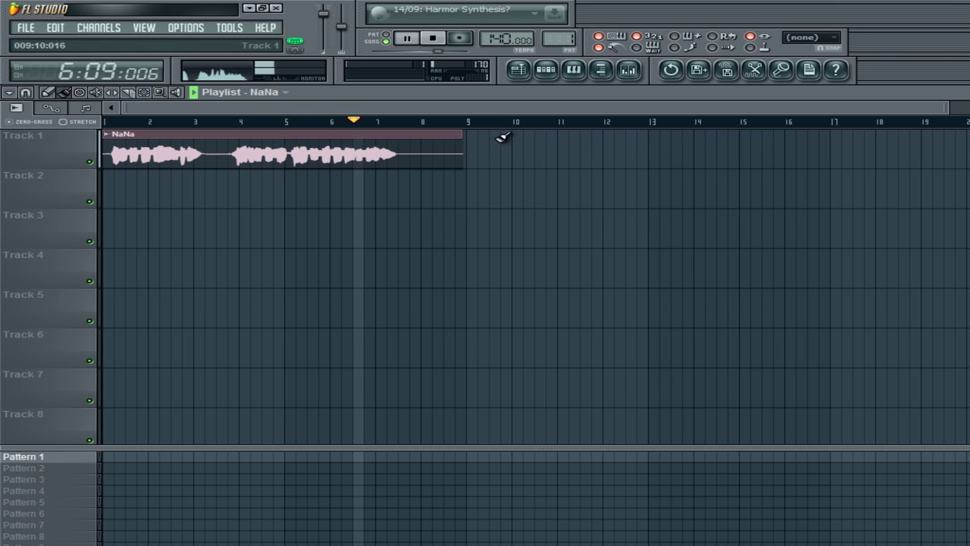
left_click(447, 39)
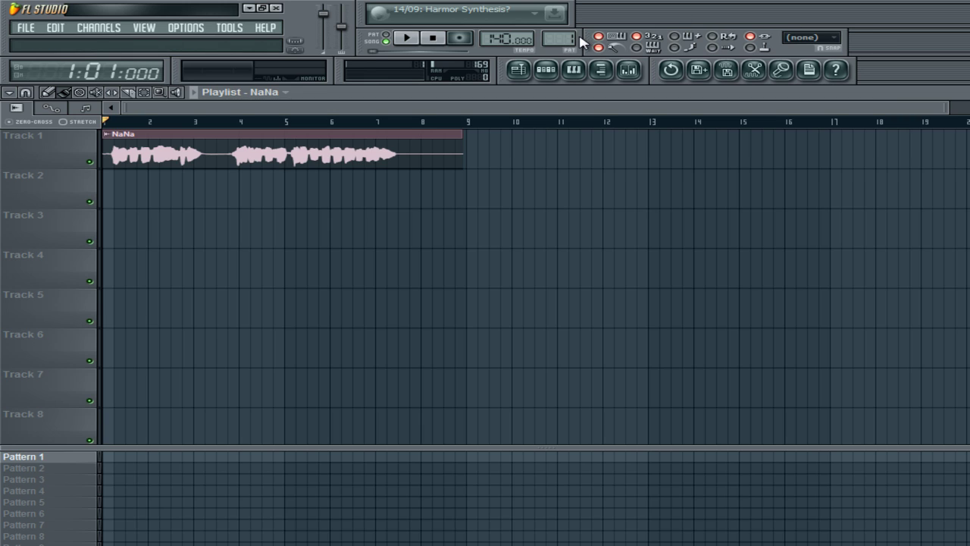
Autodetect the NaNa sample's tempo, set the project tempo to 141 BPM, and play the song
left_click(546, 70)
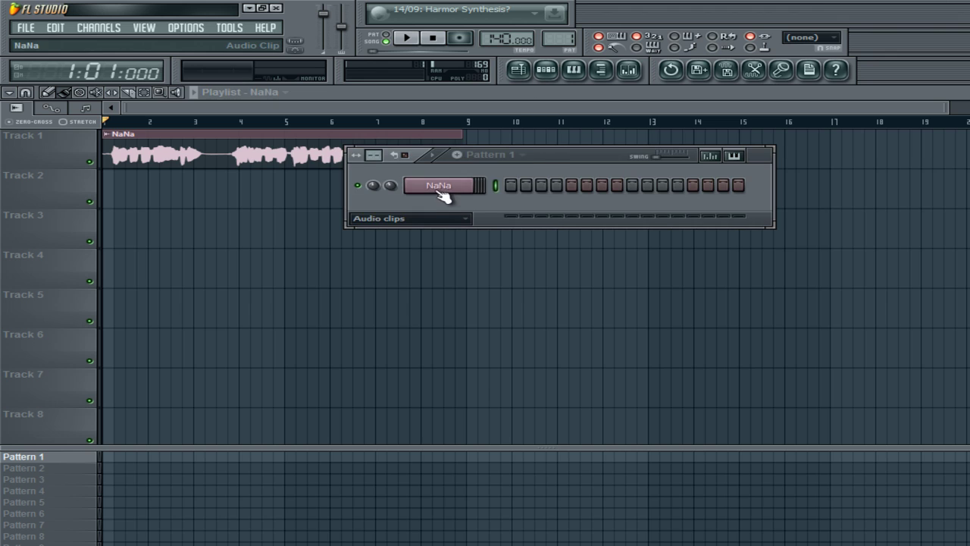
left_click(441, 189)
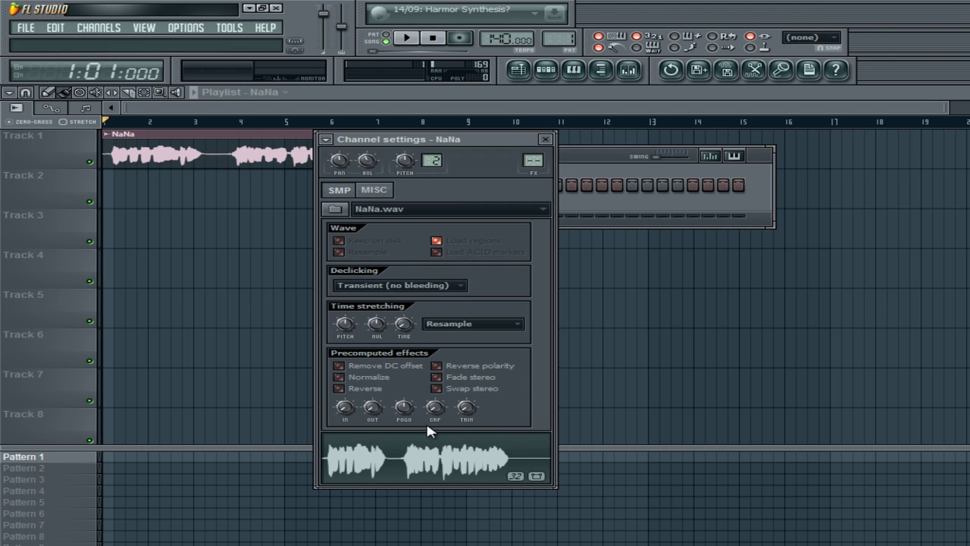
right_click(404, 324)
left_click(428, 349)
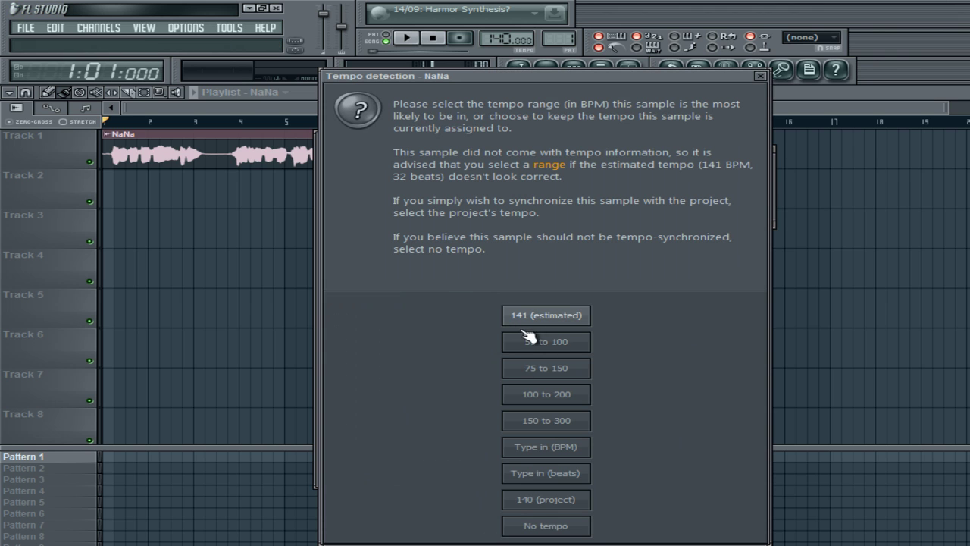
left_click(760, 76)
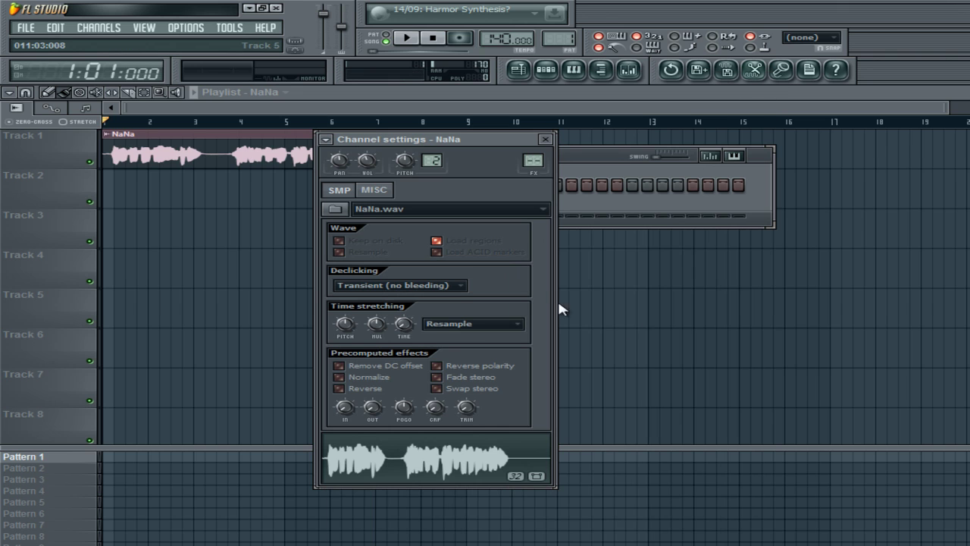
left_click(542, 138)
scroll(495, 37, "up", 1)
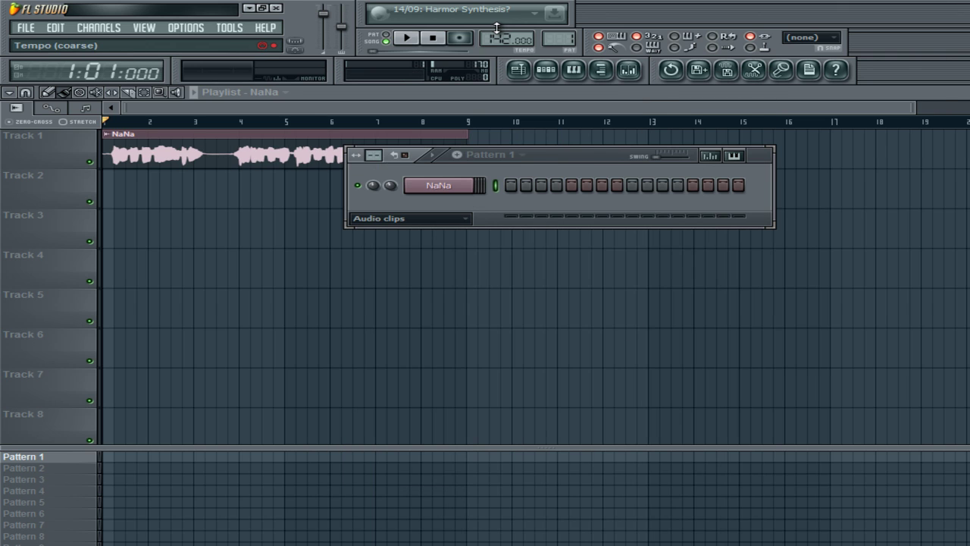
left_click(518, 69)
left_click(409, 37)
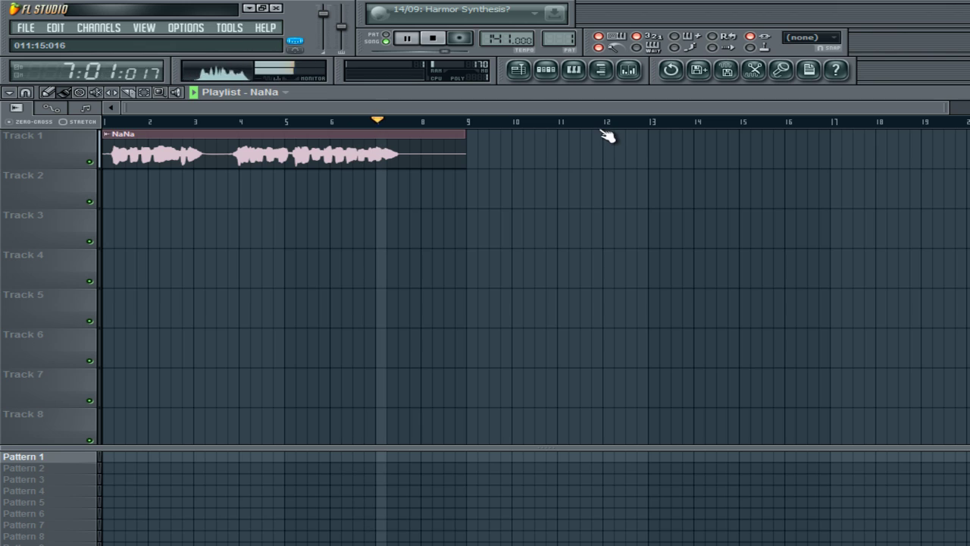
left_click(432, 38)
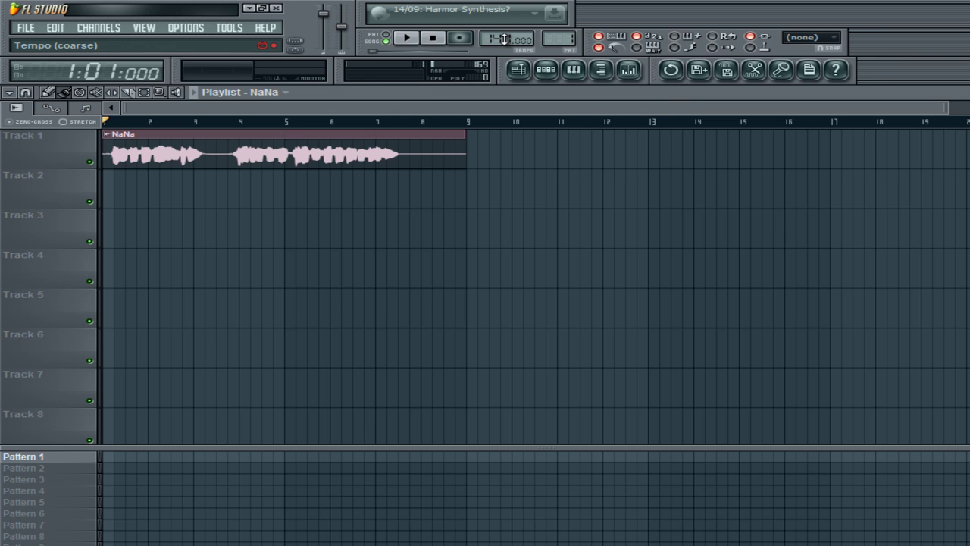
mouse_move(504, 40)
left_mouse_down()
mouse_move(503, 52)
mouse_move(504, 40)
left_mouse_up()
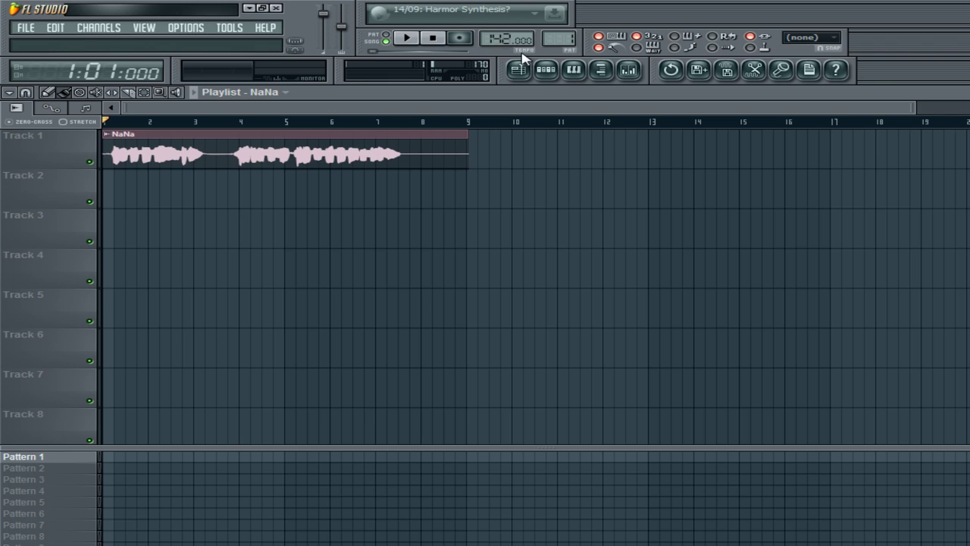
left_click(415, 42)
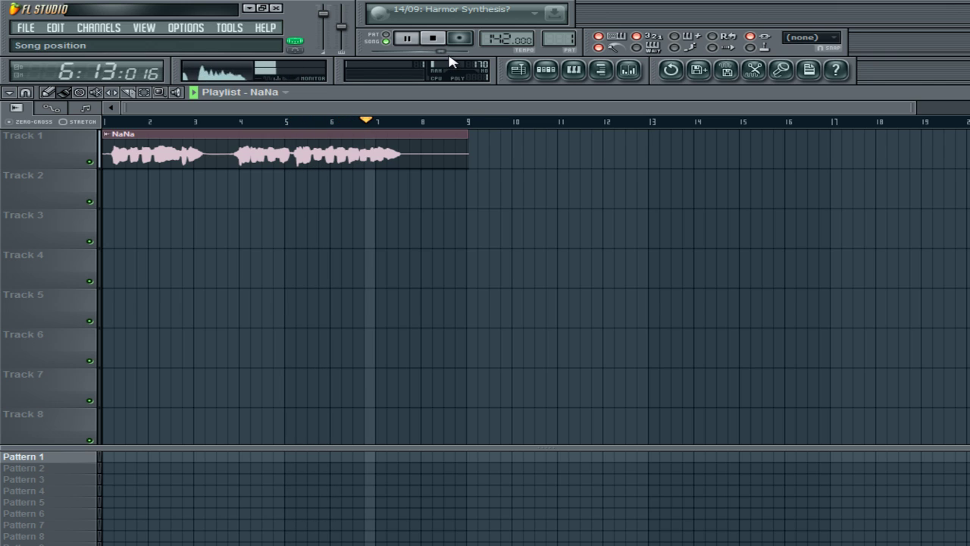
left_click(432, 37)
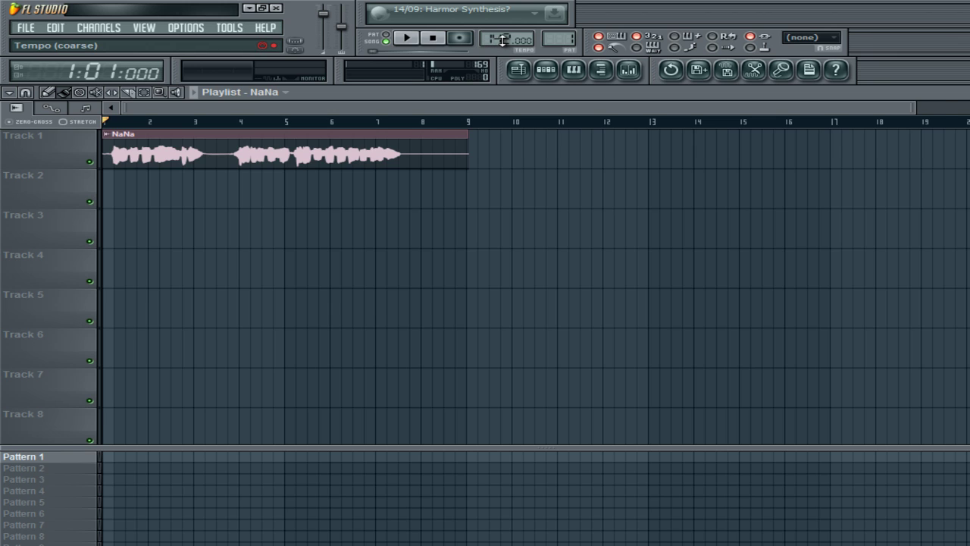
scroll(503, 40, "up", 1)
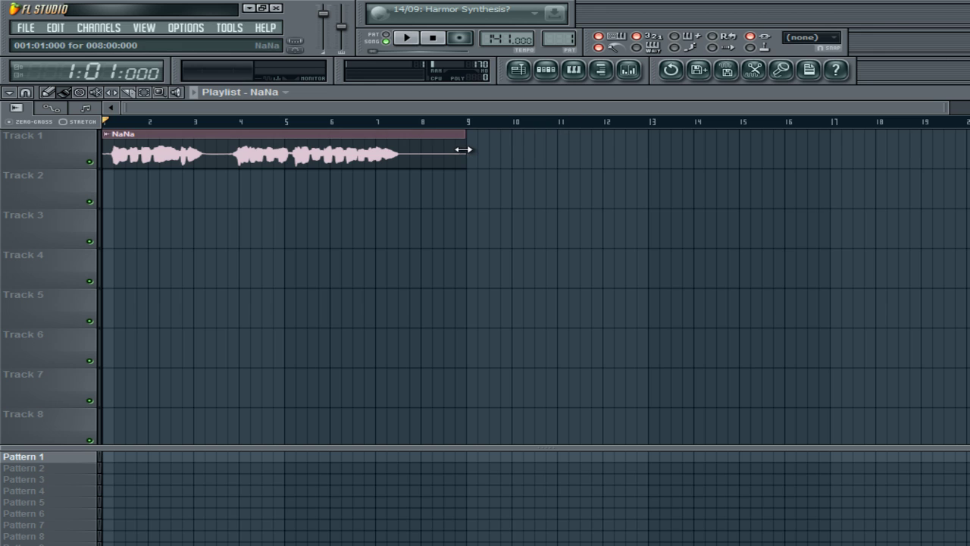
Zoom in on bar 1 of the playlist and nudge the NaNa clip a few ticks later
scroll(461, 119, "up", 3)
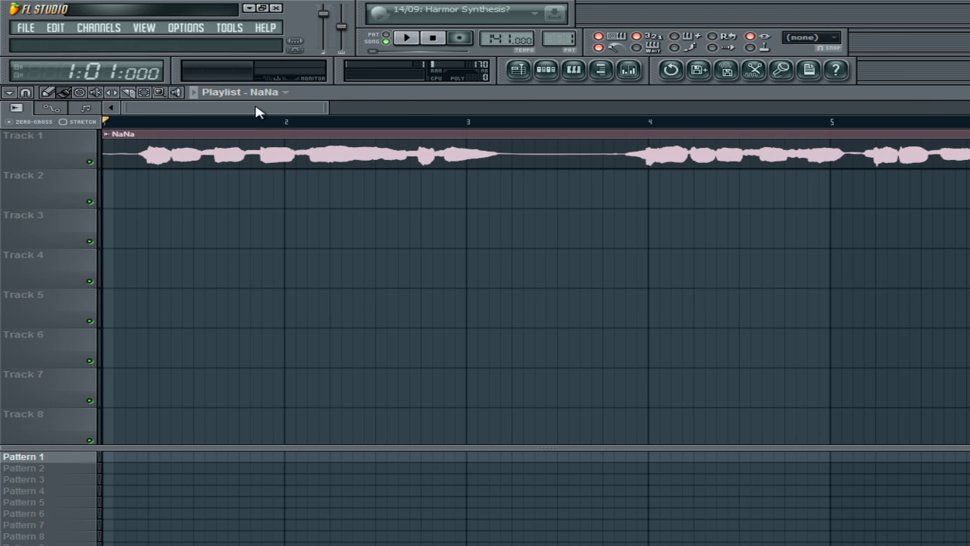
left_click_drag(255, 112, 457, 120)
scroll(455, 119, "down", 2)
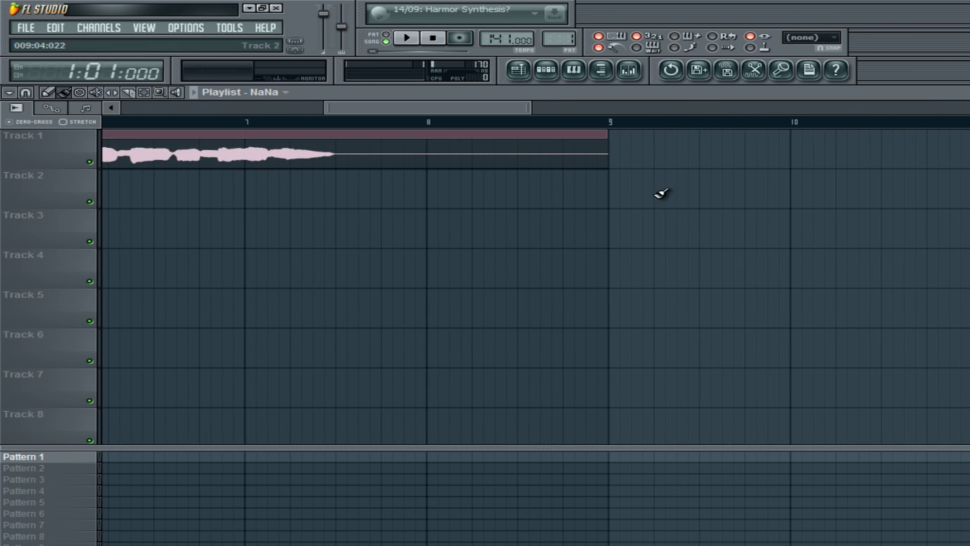
scroll(660, 194, "down", 3)
left_click_drag(511, 114, 78, 103)
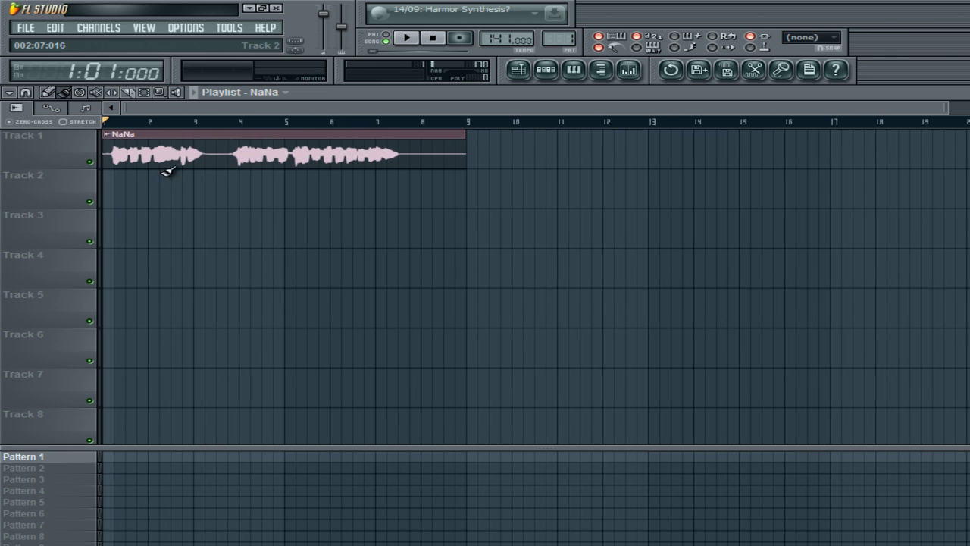
left_click(26, 93)
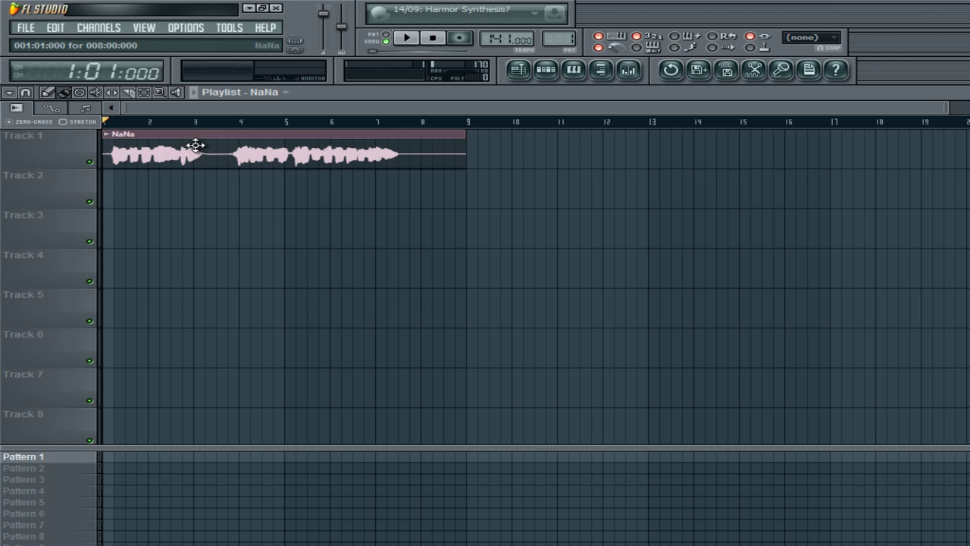
mouse_move(170, 156)
left_mouse_down()
mouse_move(238, 166)
mouse_move(169, 162)
left_mouse_up()
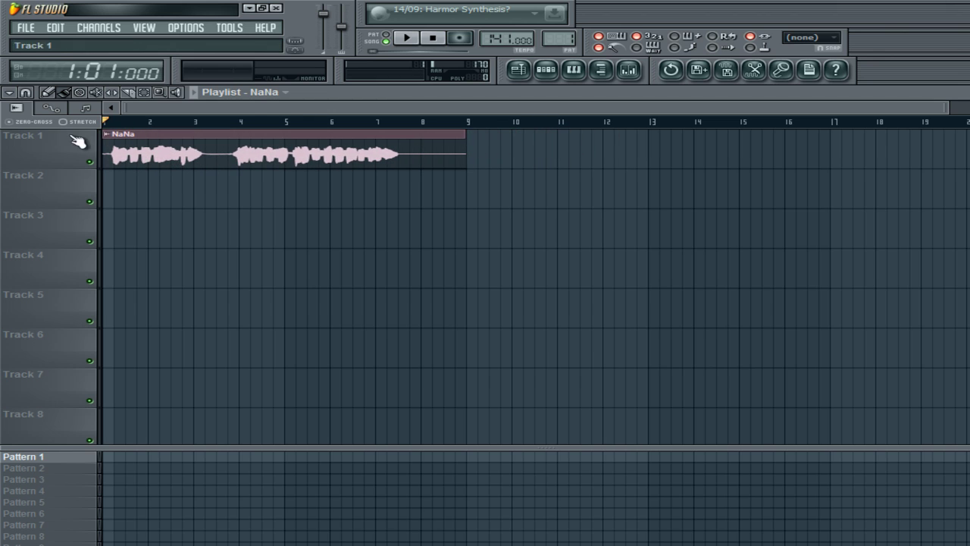
Set playlist snapping to (none) and shift the NaNa clip slightly right of bar 1
left_click(29, 93)
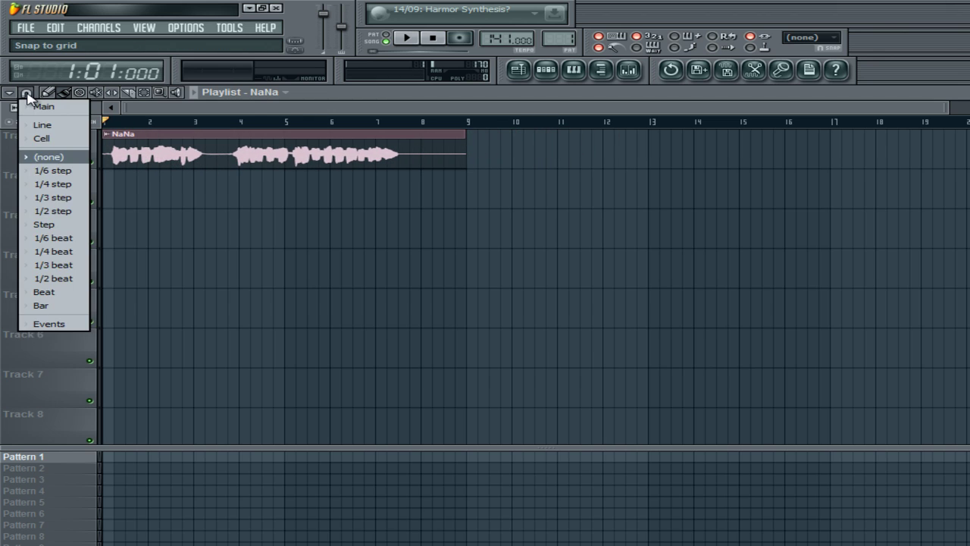
left_click(36, 157)
mouse_move(121, 149)
left_mouse_down()
mouse_move(190, 152)
mouse_move(115, 150)
left_mouse_up()
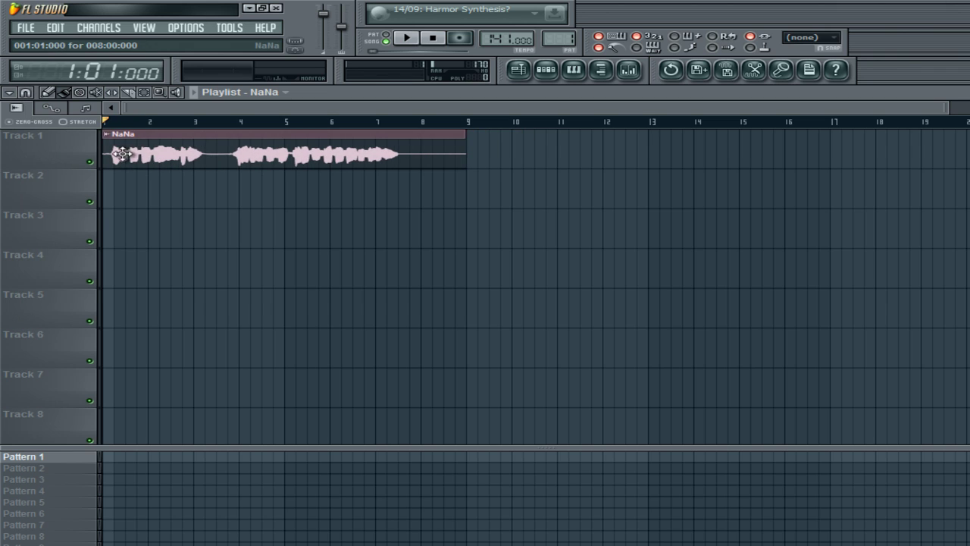
scroll(248, 169, "up", 3)
mouse_move(209, 157)
left_mouse_down()
mouse_move(306, 160)
mouse_move(199, 157)
left_mouse_up()
Fine-tune the NaNa clip's position so its audio begins just after bar 1's downbeat
scroll(193, 160, "down", 3)
scroll(184, 162, "up", 3)
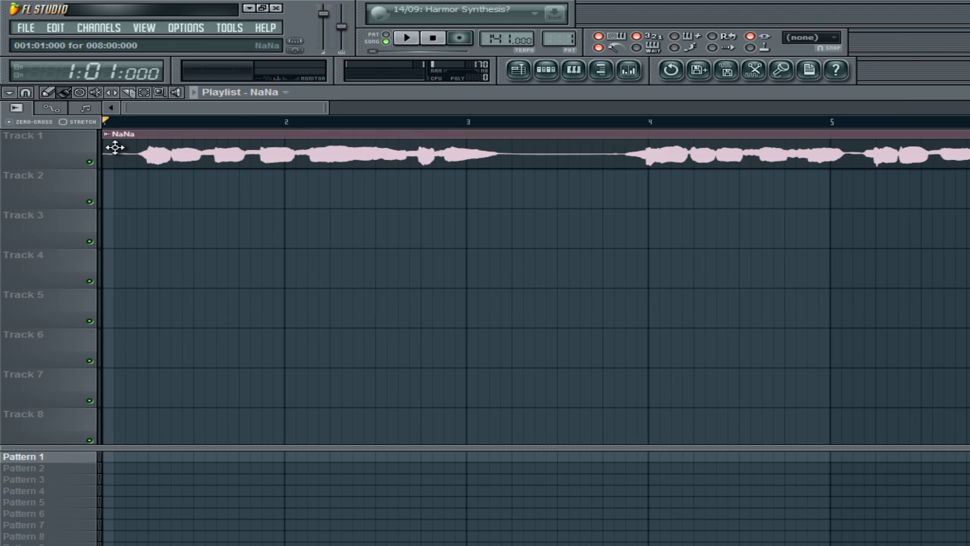
left_click_drag(120, 148, 139, 156)
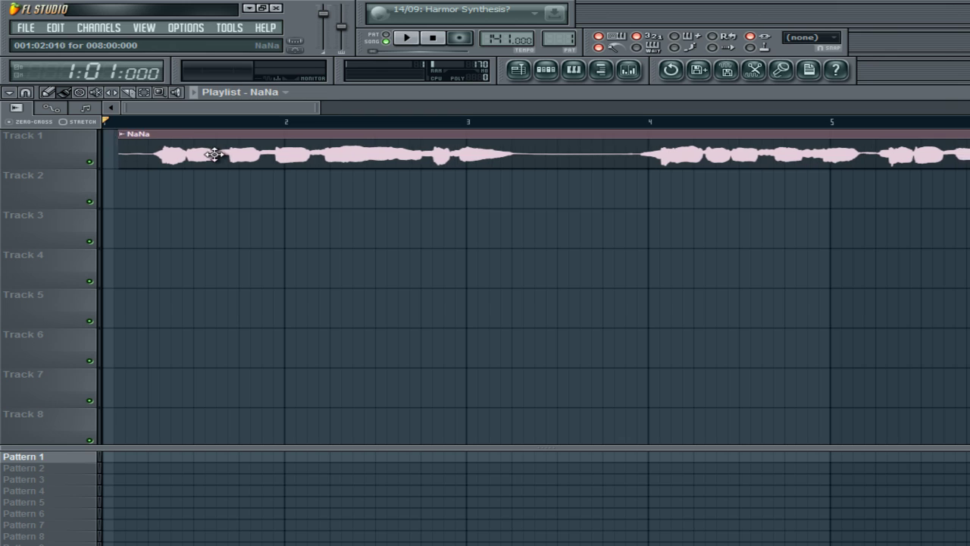
left_click_drag(226, 156, 201, 156)
scroll(162, 158, "down", 3)
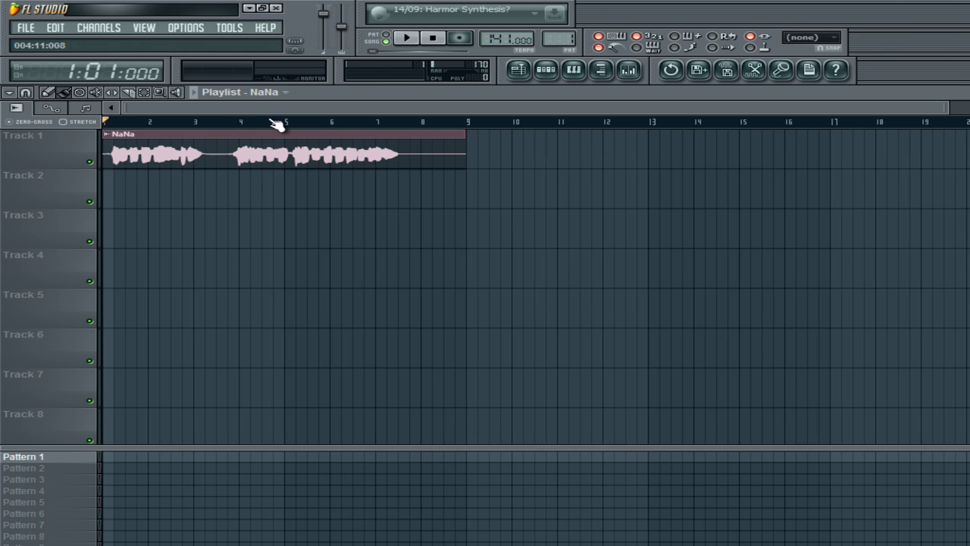
scroll(272, 138, "up", 3)
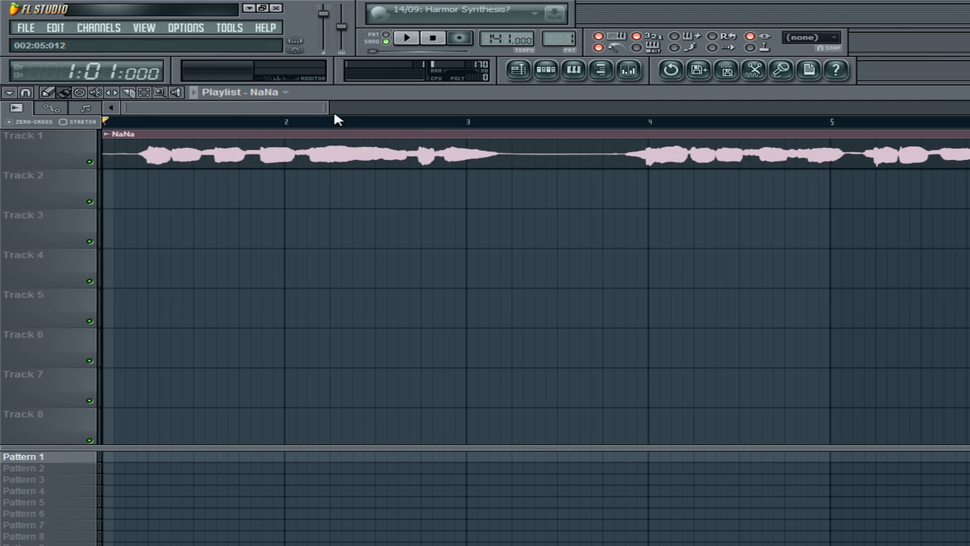
left_click_drag(328, 108, 199, 116)
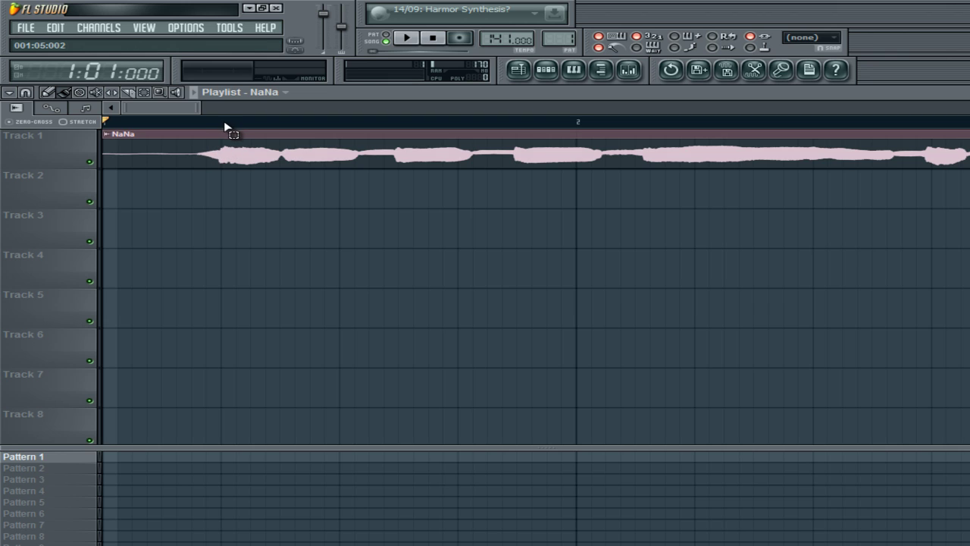
left_click(225, 124)
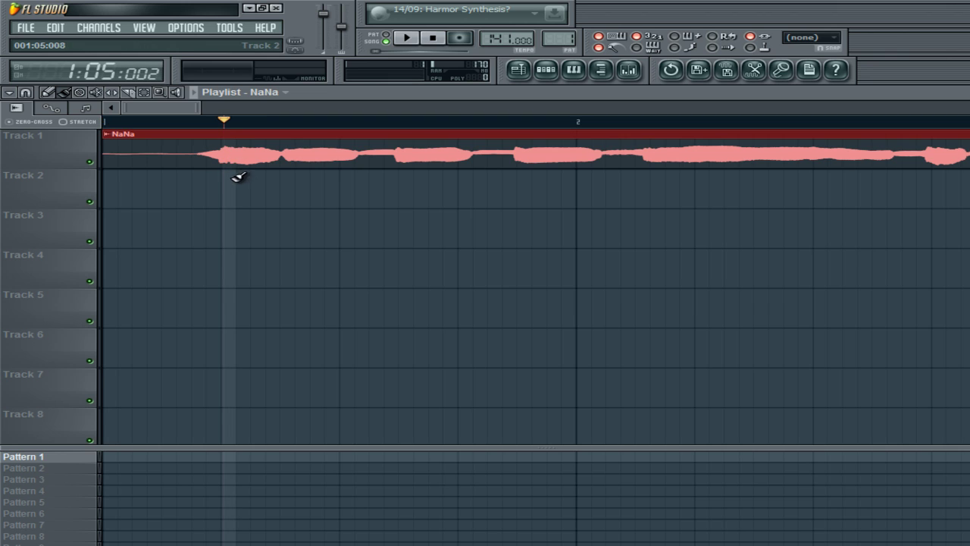
mouse_move(234, 173)
left_mouse_down()
mouse_move(226, 159)
mouse_move(225, 170)
left_mouse_up()
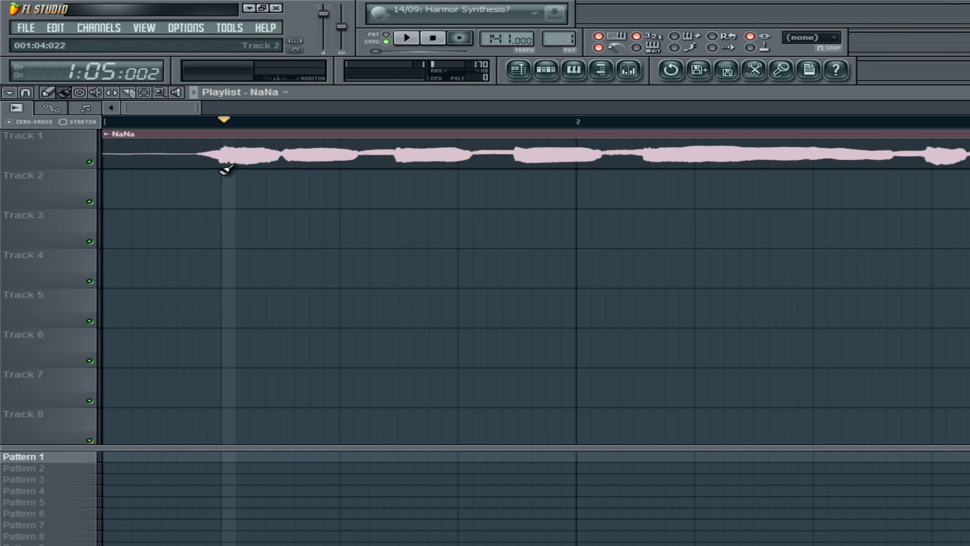
left_click(438, 42)
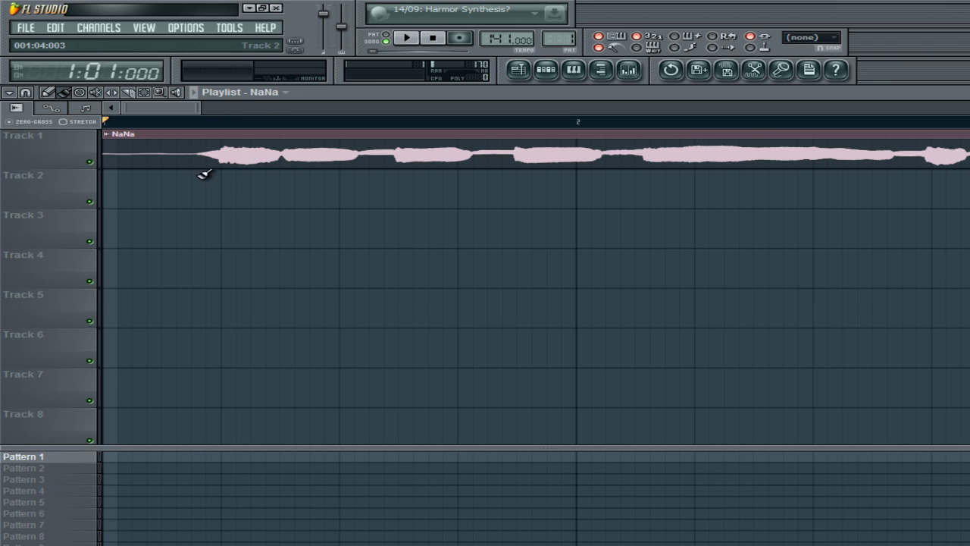
left_click_drag(205, 174, 222, 156)
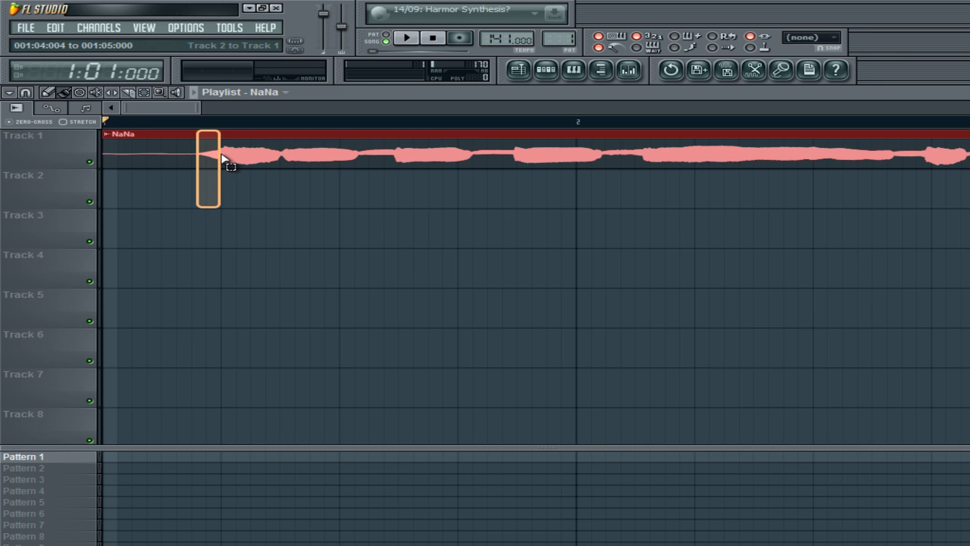
mouse_move(222, 157)
left_mouse_down()
mouse_move(221, 199)
mouse_move(231, 159)
left_mouse_up()
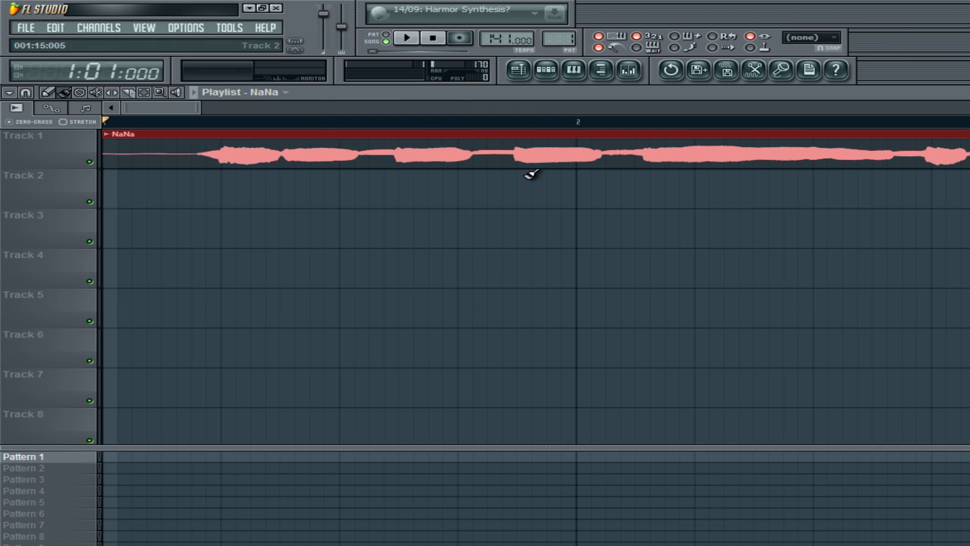
left_click(238, 217)
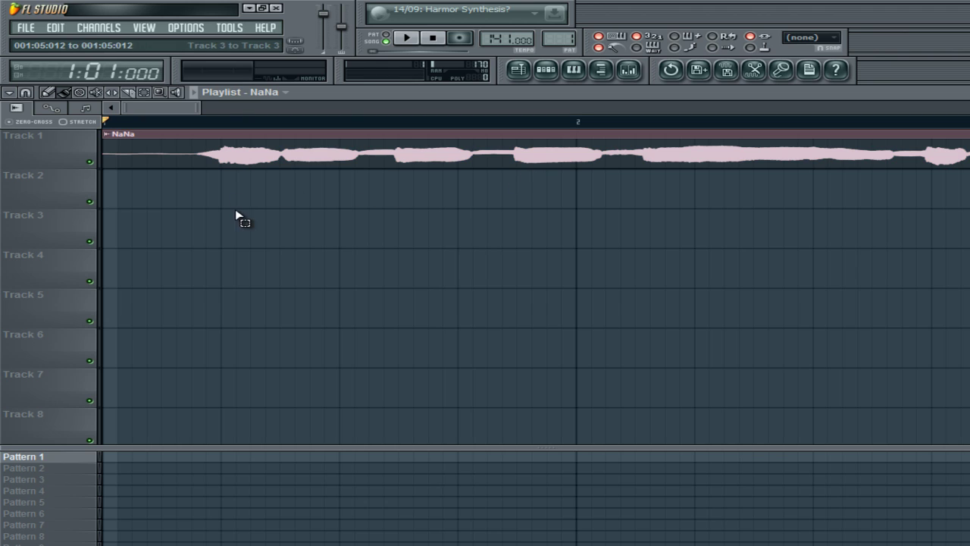
left_click(407, 38)
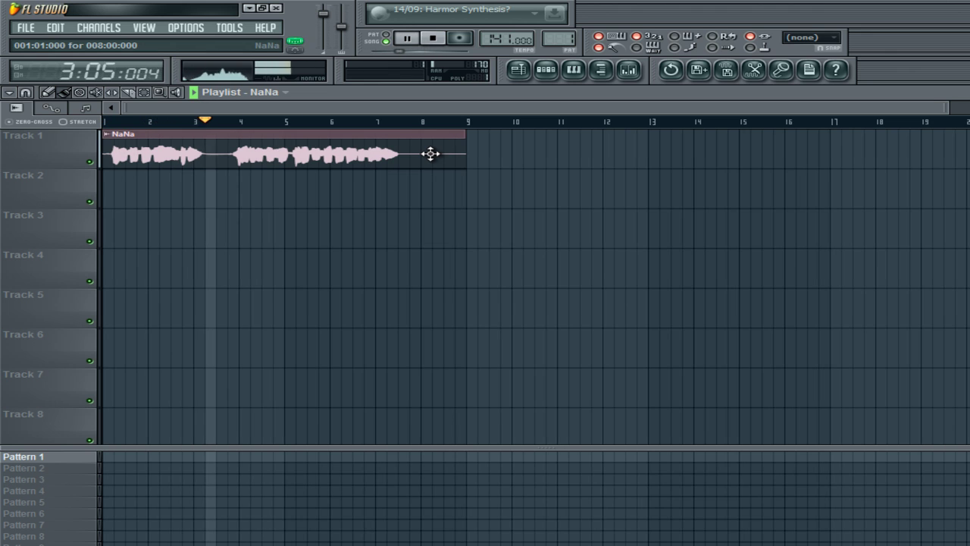
Stop playback, autodetect the NaNa sample's tempo, and sync it to the project's 141 BPM
left_click(434, 38)
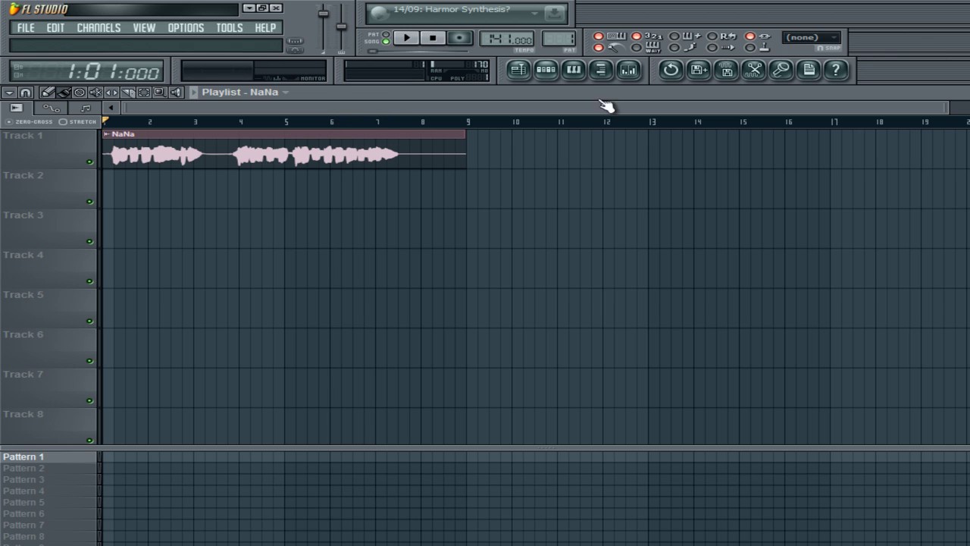
left_click(548, 73)
left_click(445, 187)
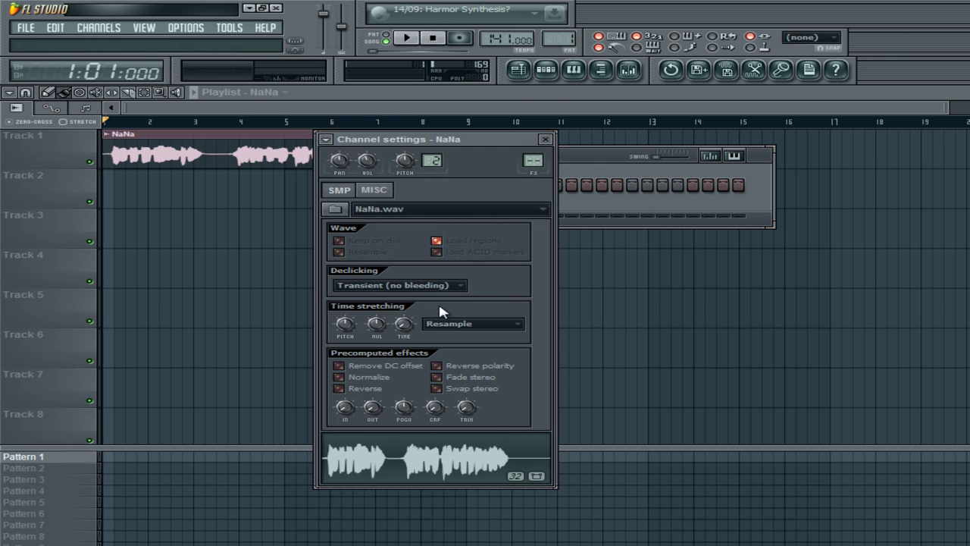
right_click(403, 327)
left_click(425, 349)
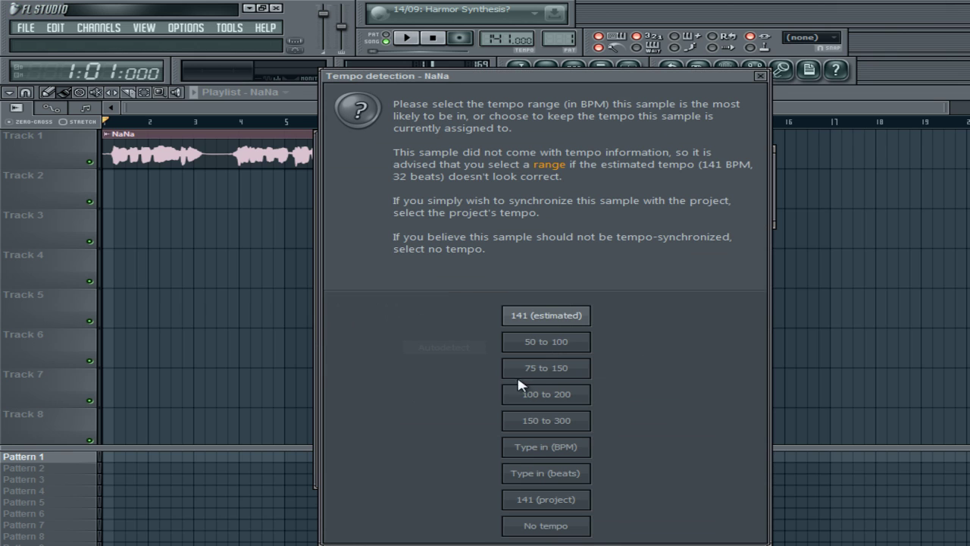
left_click(512, 502)
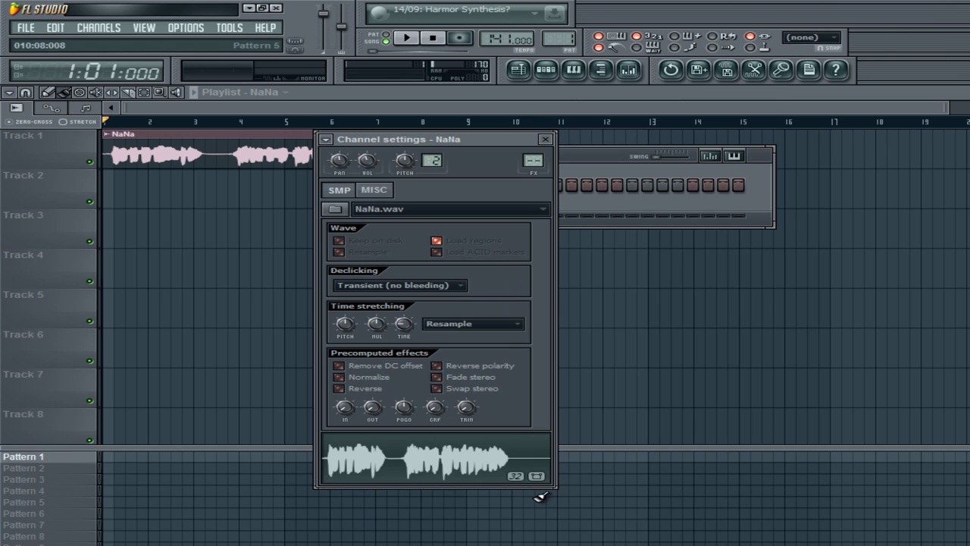
Set NaNa's time stretching to Pro transient, then raise the tempo to 175 BPM and restretch all channels
left_click(471, 323)
left_click(476, 369)
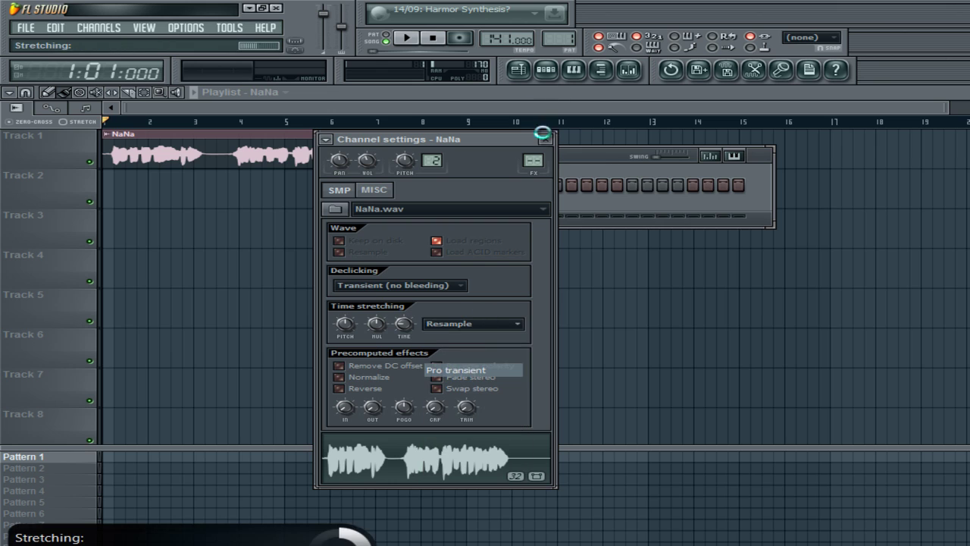
left_click(545, 138)
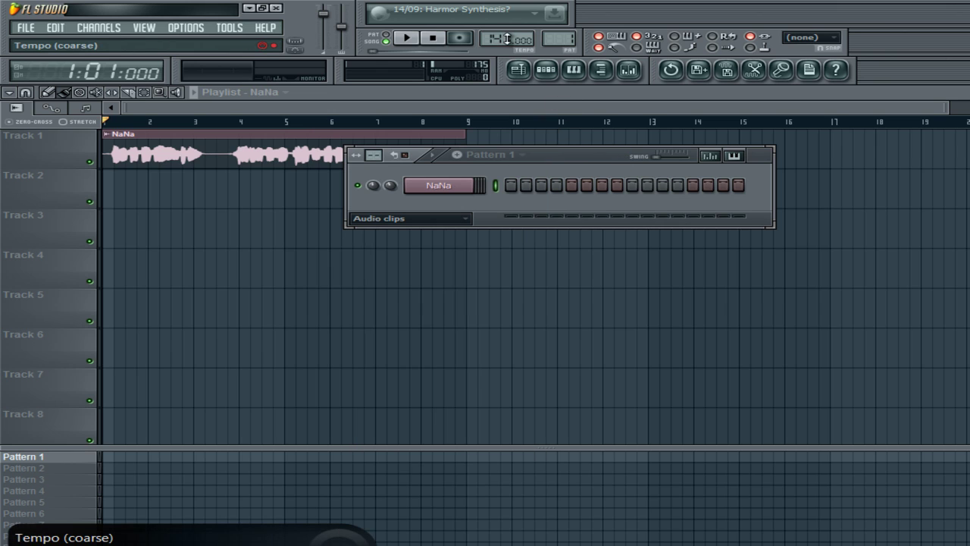
left_click_drag(508, 37, 560, 524)
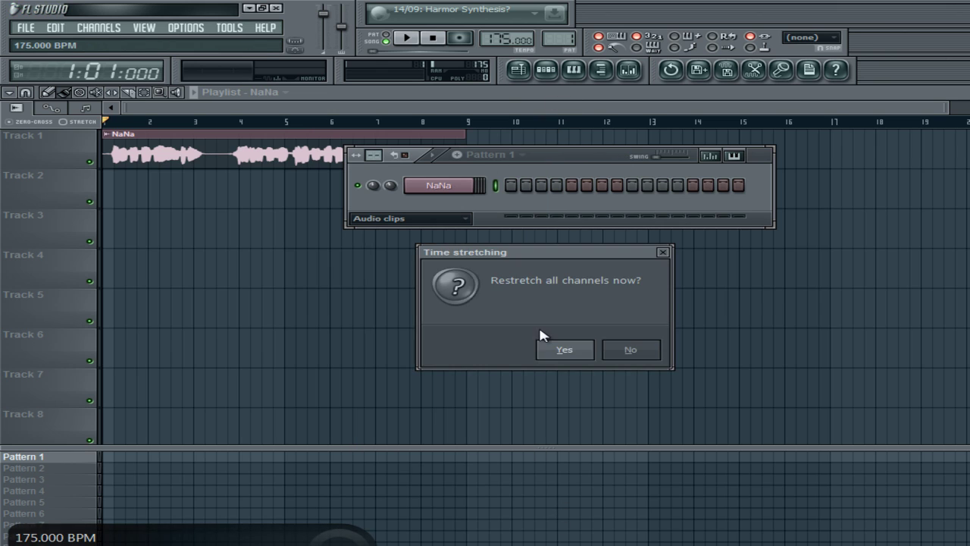
left_click(564, 348)
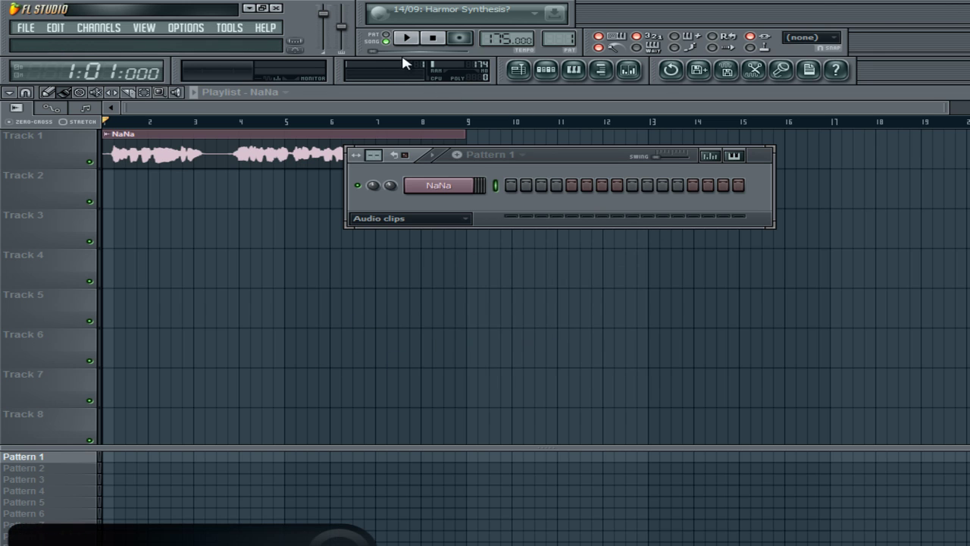
Load a sample from the VEC3 Clubby Kicks folder onto the Kick channel
left_click(610, 77)
scroll(46, 260, "up", 10)
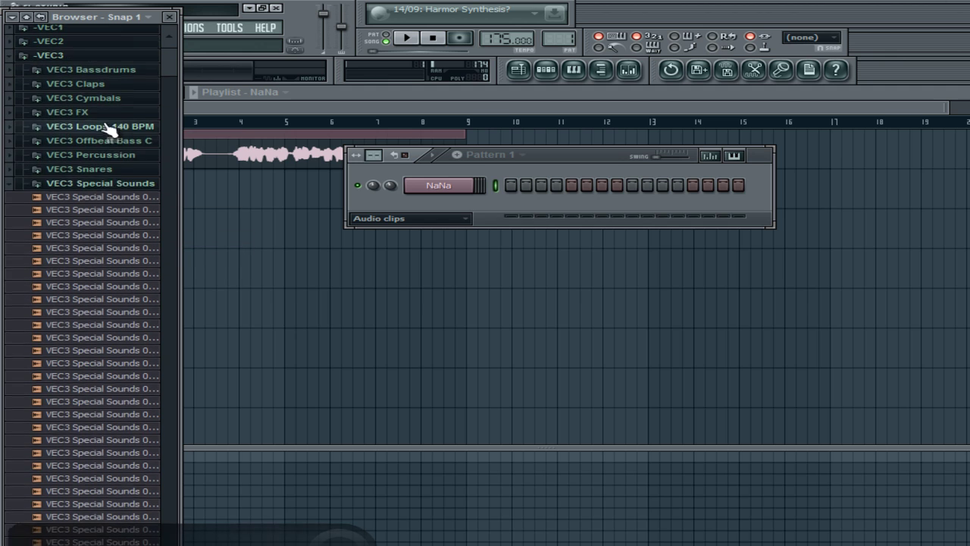
left_click(102, 74)
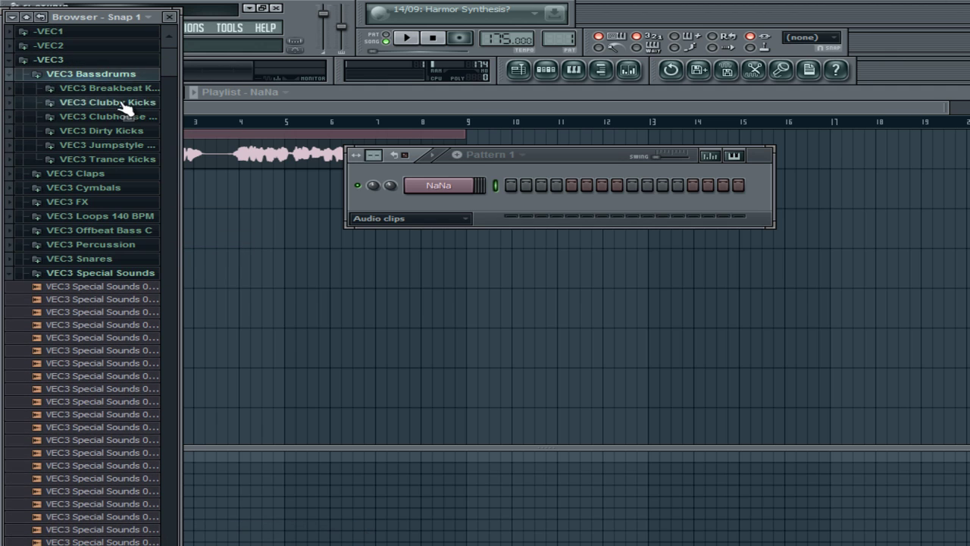
left_click(121, 102)
left_click(409, 219)
left_click(379, 232)
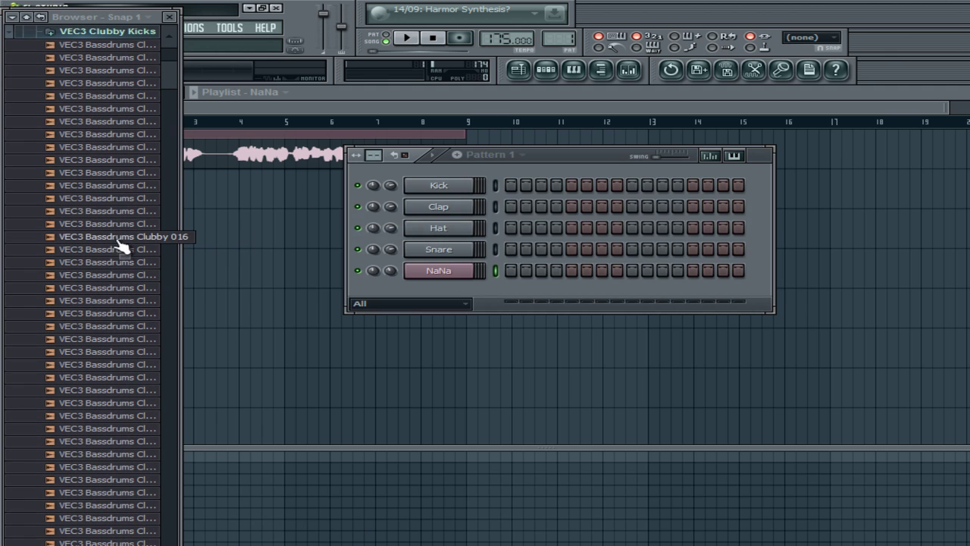
left_click_drag(130, 185, 424, 188)
Remove a stray playlist clip, set snap to Line, and paint Pattern 1 across bars 1–9
right_click(422, 188)
key("Escape")
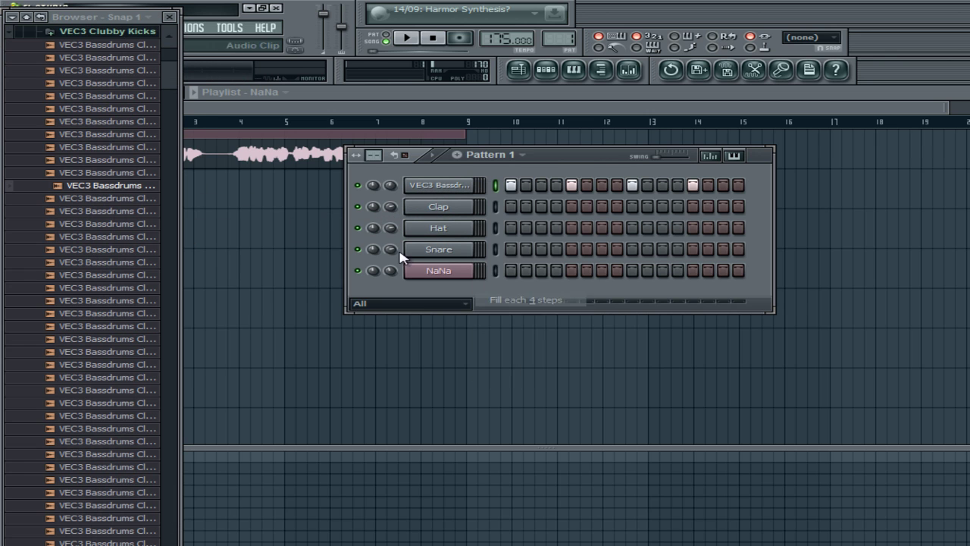
left_click(235, 189)
right_click(233, 191)
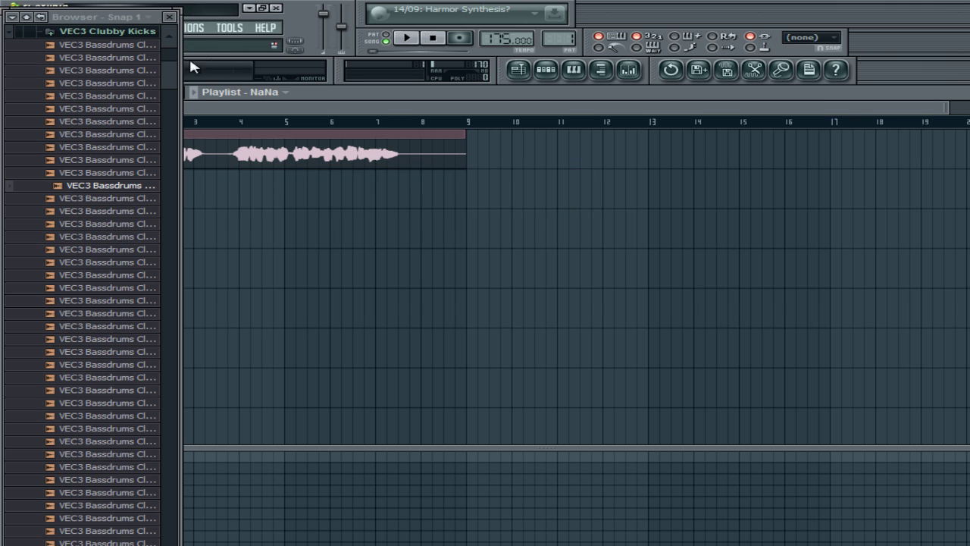
left_click(27, 94)
left_click(39, 126)
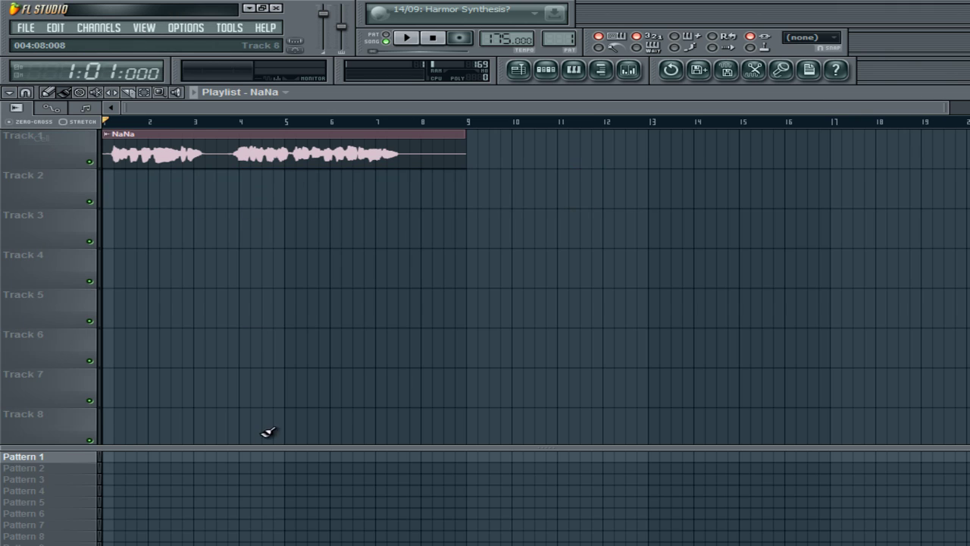
left_click_drag(126, 451, 488, 461)
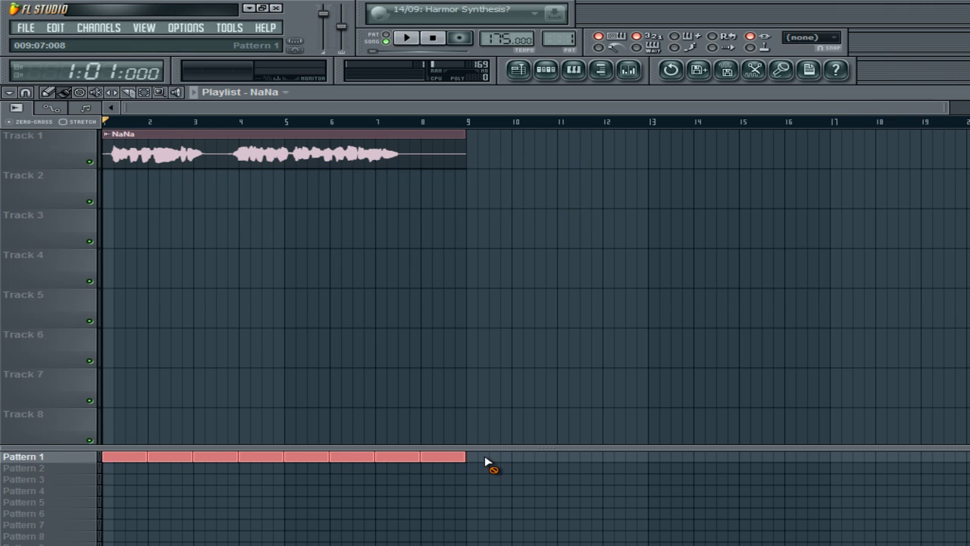
Play the song with the new kicks and inspect the Kick and Clap channel options
key("space")
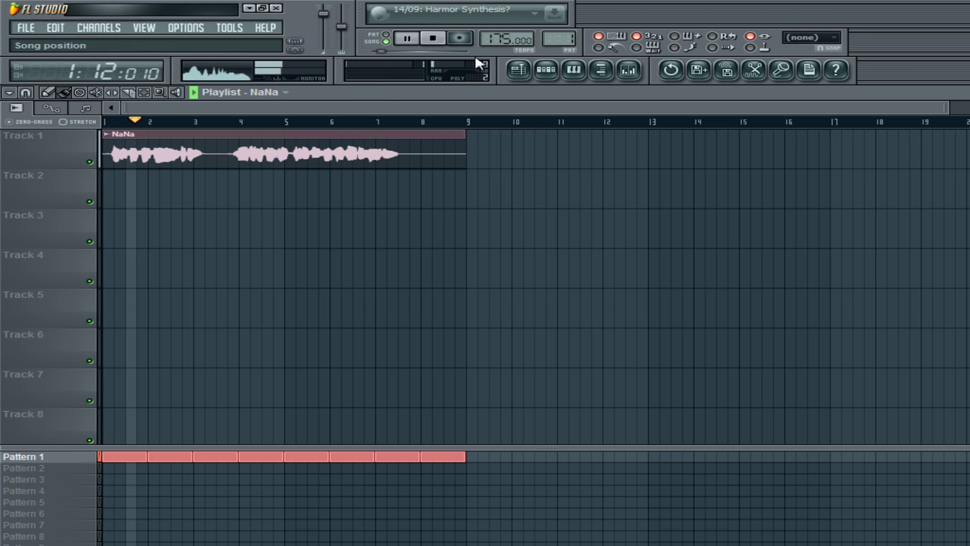
left_click(549, 71)
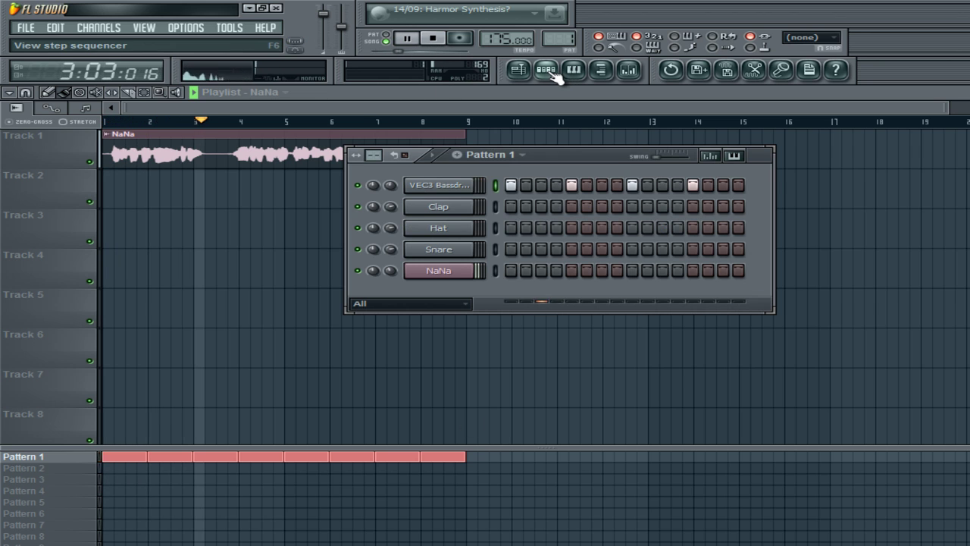
right_click(389, 185)
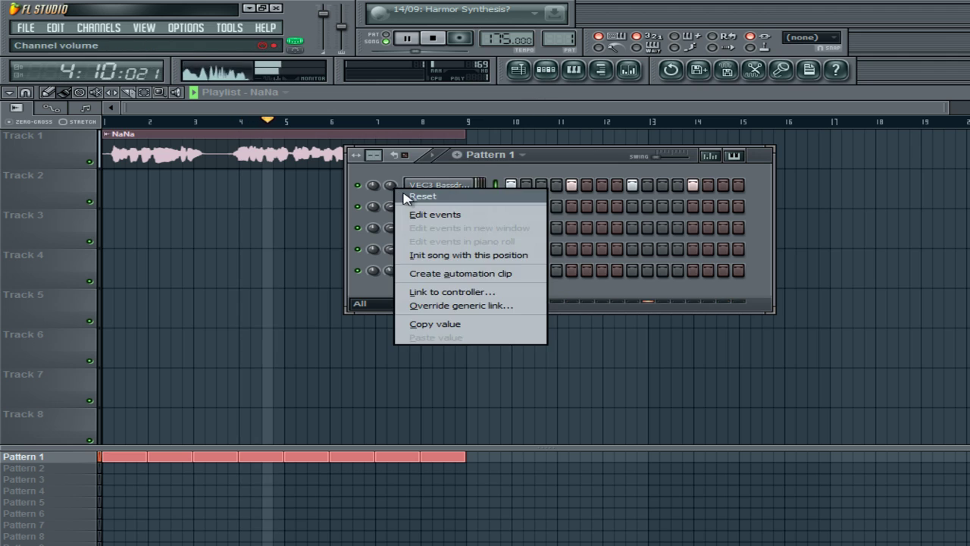
key("Escape")
left_click(321, 228)
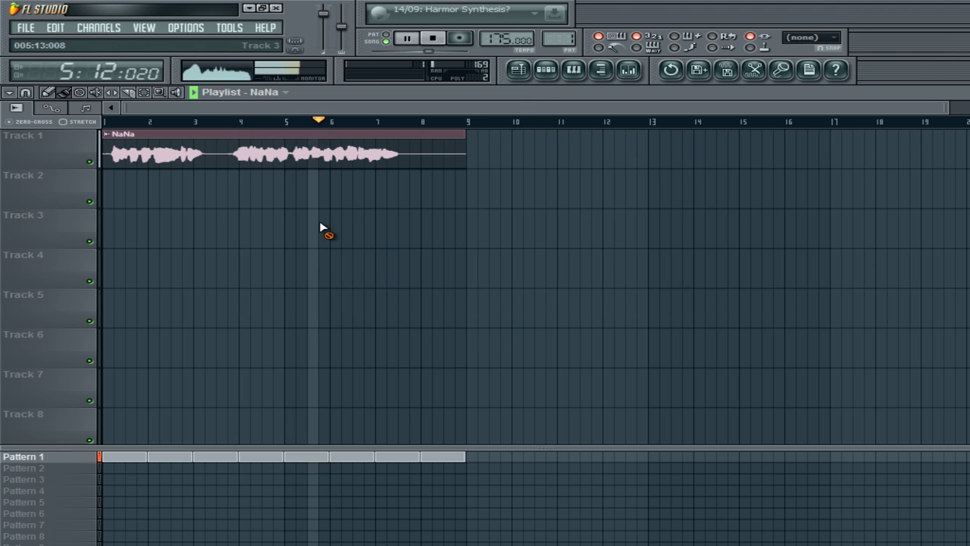
left_click(547, 70)
right_click(455, 206)
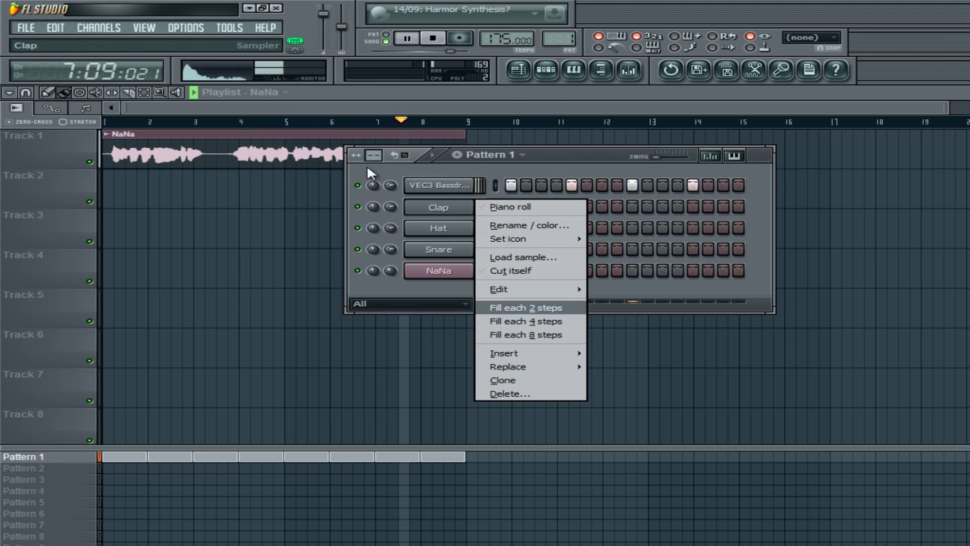
left_click(422, 102)
Stop playback and delete all Pattern 1 clips across bars 1–9
key("space")
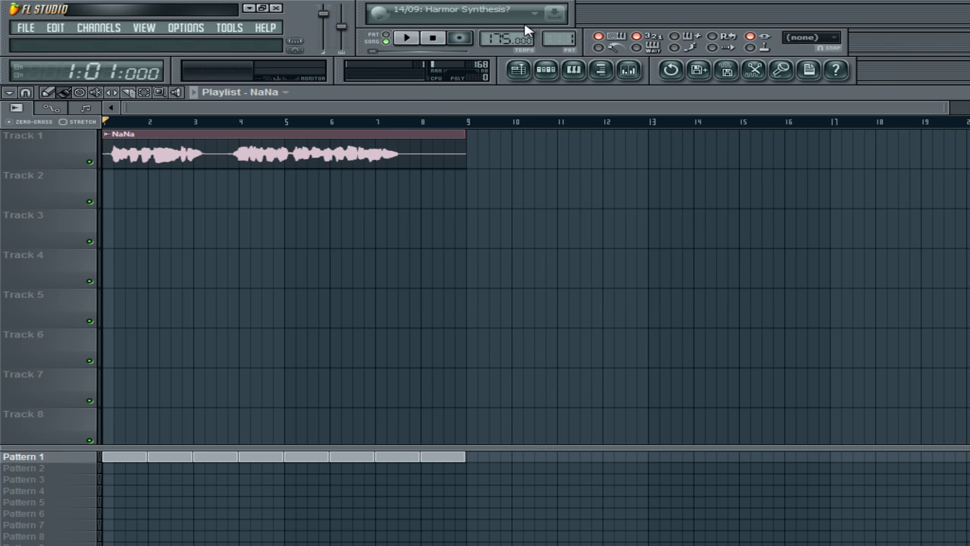
left_click_drag(472, 469, 8, 427)
key("Delete")
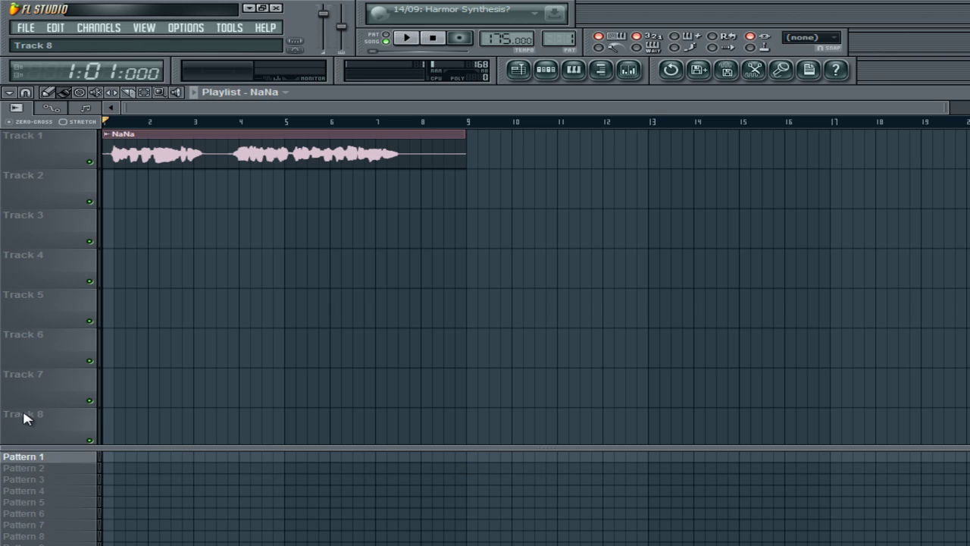
Delete the NaNa audio clip from Track 1 via its right-click menu
right_click(371, 146)
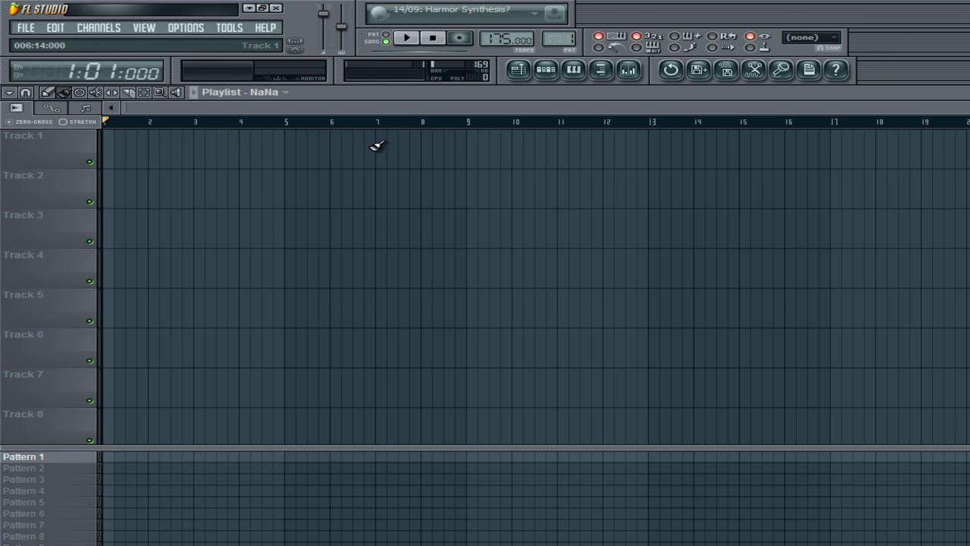